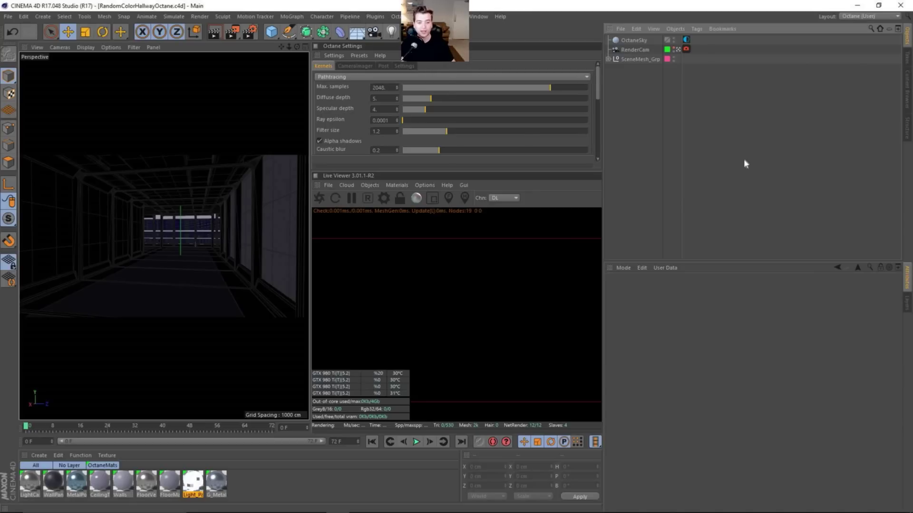
Step: Leave RenderCam for the editor view, select LightBoxTop 0.1 and expand SceneMesh_Grp
left_click(679, 49)
scroll(196, 264, "up", 8)
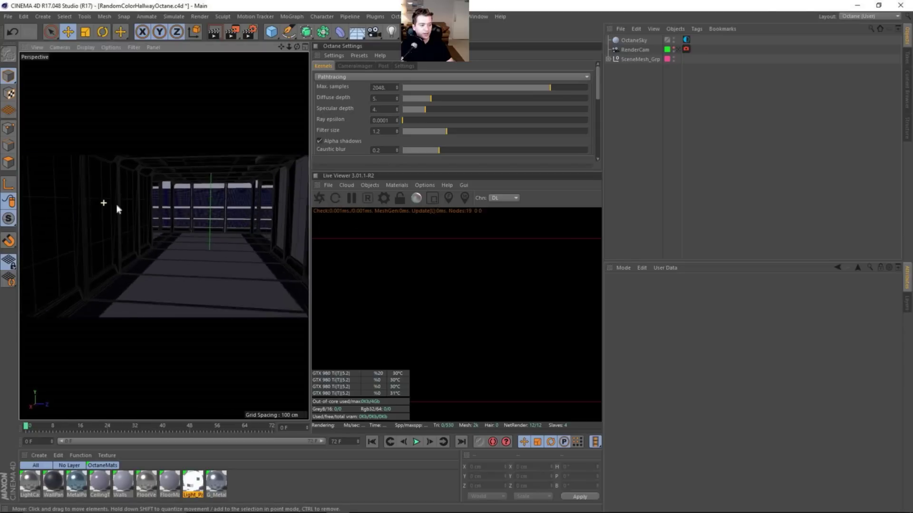
left_click_drag(117, 210, 187, 207, "alt")
left_click(187, 207)
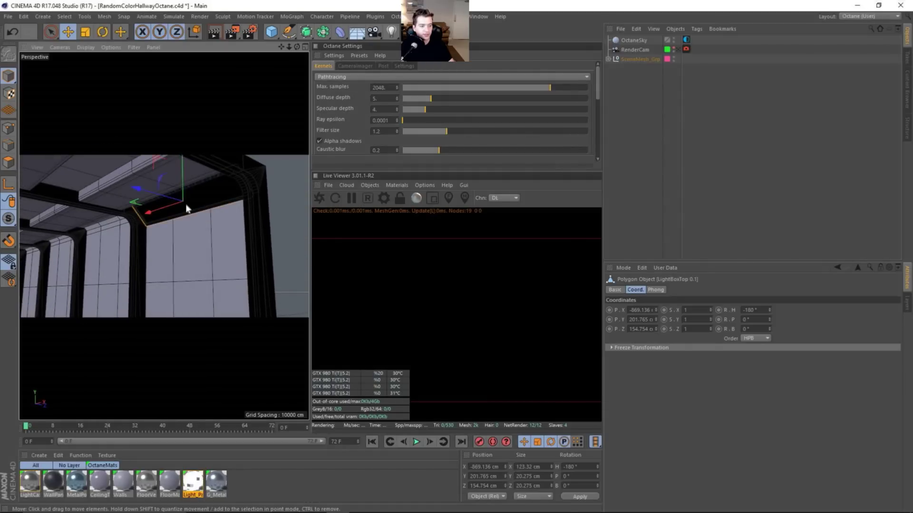
left_click(608, 59)
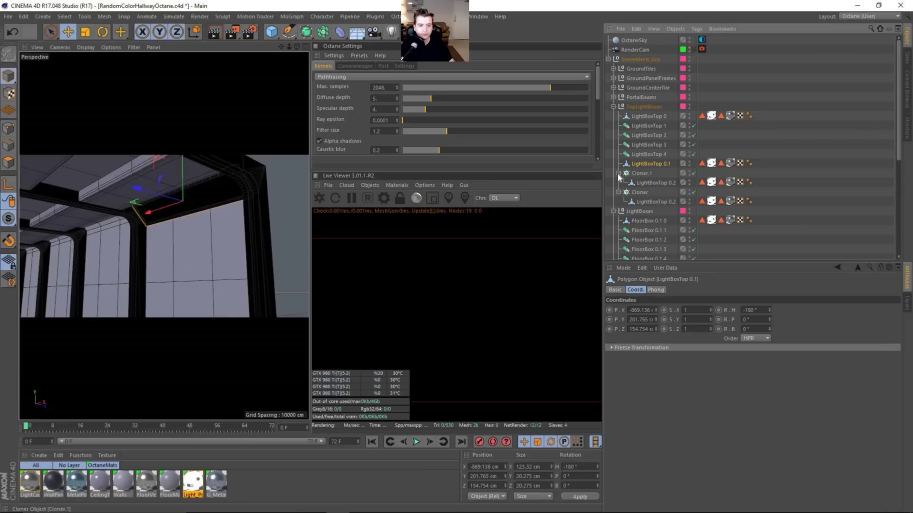
Step: Frame Cloner and Cloner.1, then show the Cloner's Object settings (3 clones, -135 cm X)
left_click(639, 192)
left_click_drag(285, 266, 194, 241, "alt")
scroll(142, 251, "down", 5)
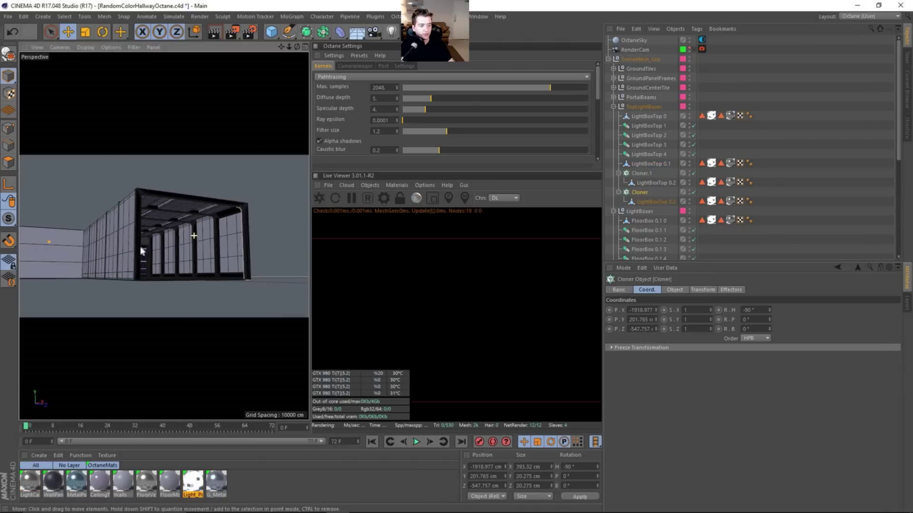
scroll(141, 252, "up", 3)
key("o")
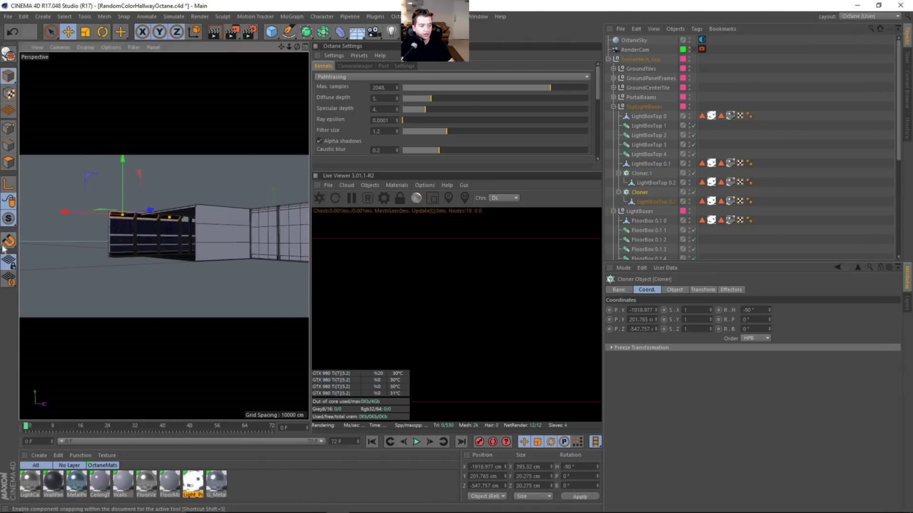
left_click(639, 172)
key("o")
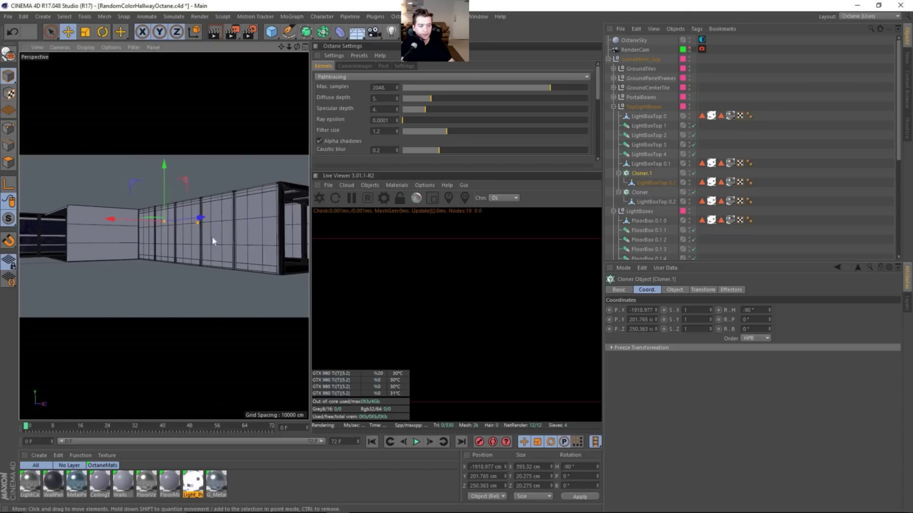
left_click_drag(213, 241, 159, 230, "alt")
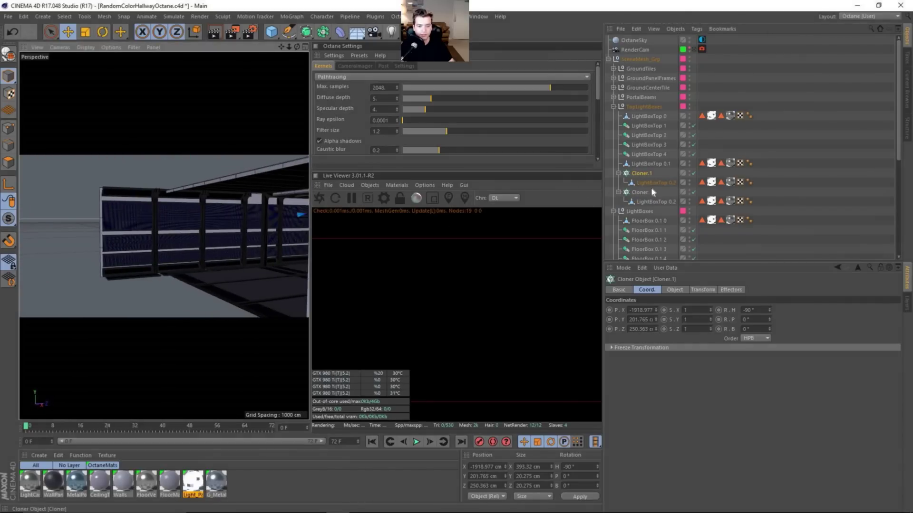
left_click(639, 193)
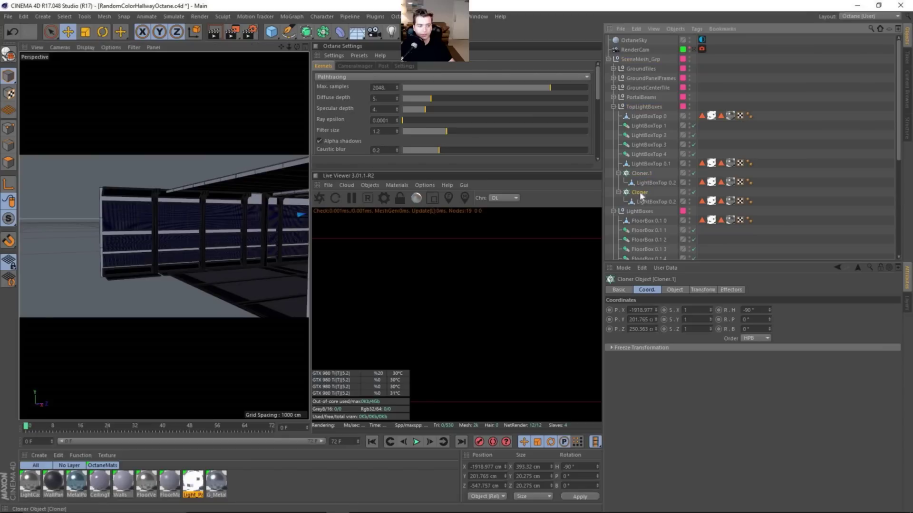
left_click(675, 290)
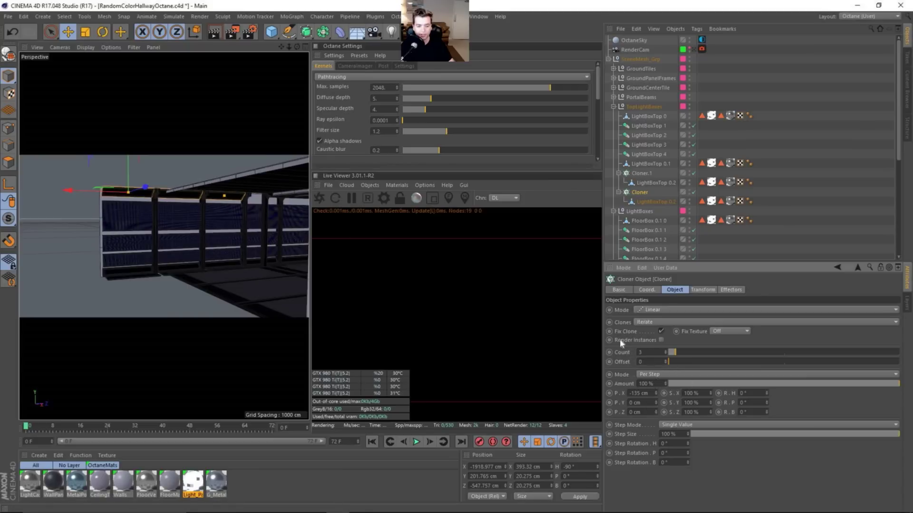
Step: Enable Render Instances on Cloner, make it editable, and inspect its three LightBoxTop 0.2 copies
left_click(661, 340)
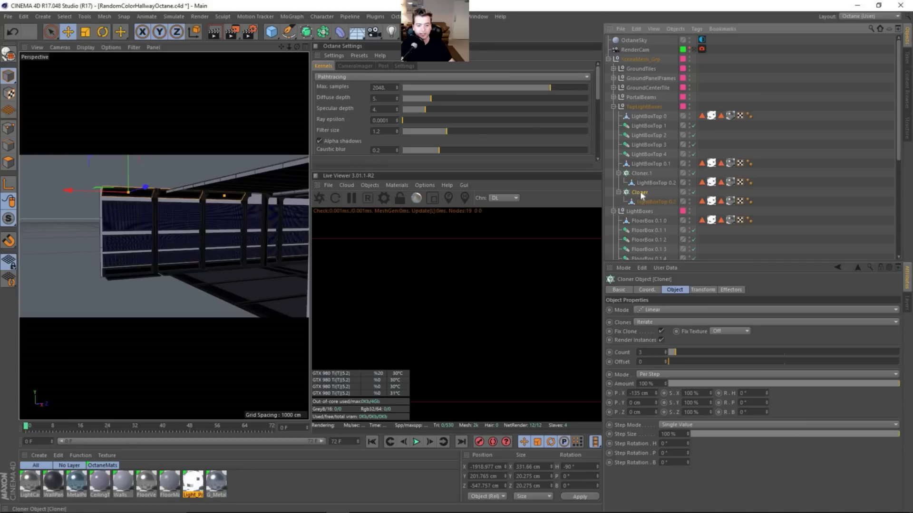
key("c")
left_click(618, 192)
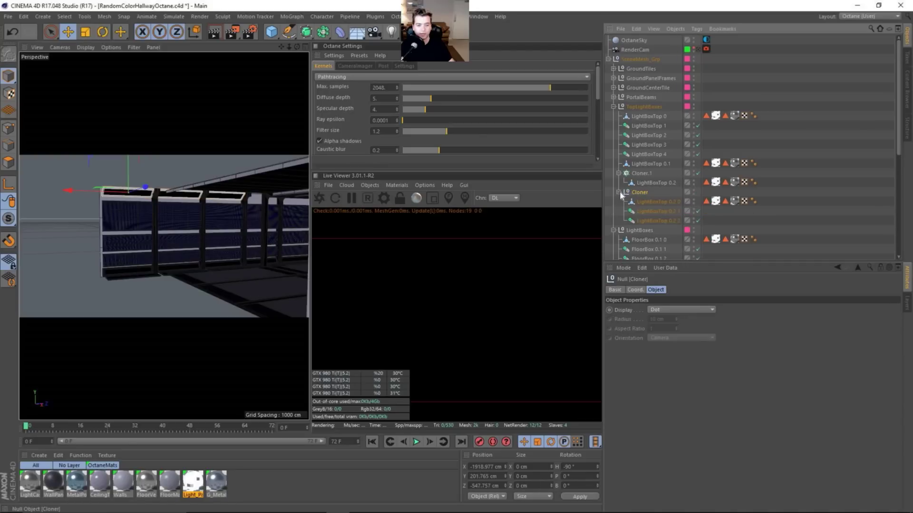
left_click(657, 201)
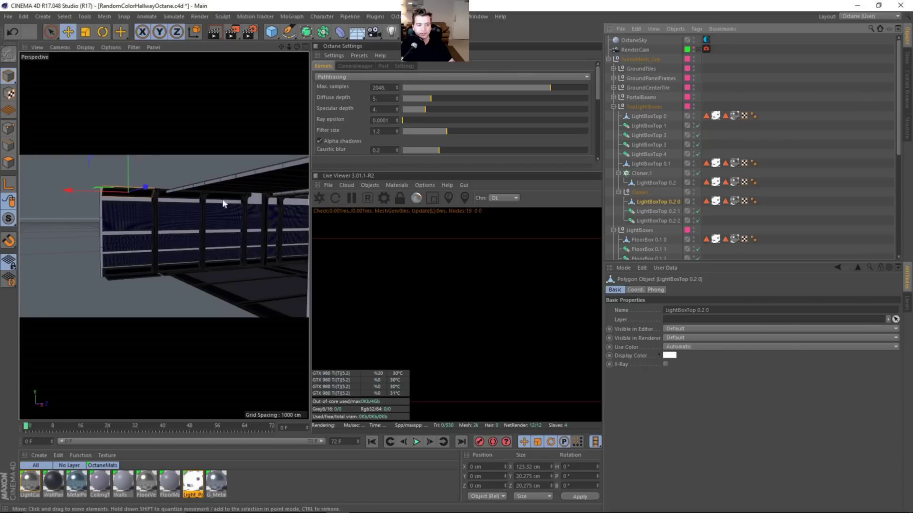
left_click(661, 212)
left_click(661, 221)
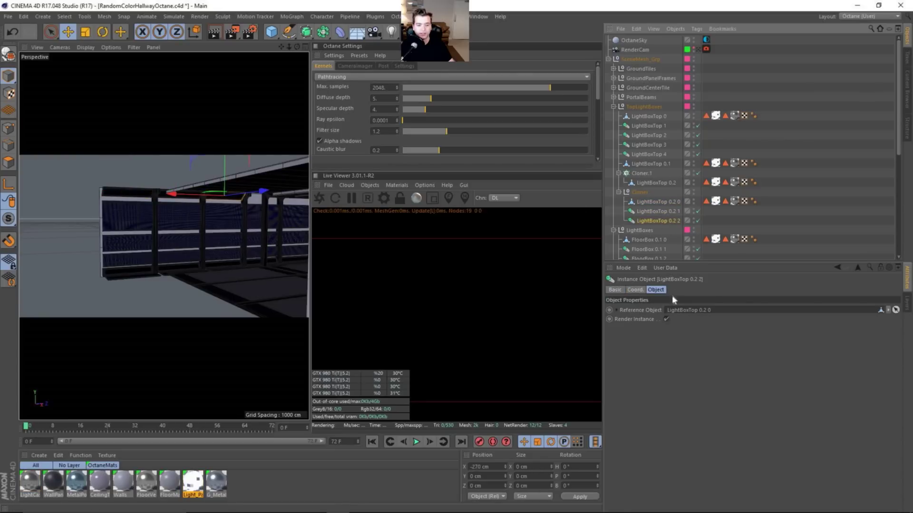
left_click(618, 192)
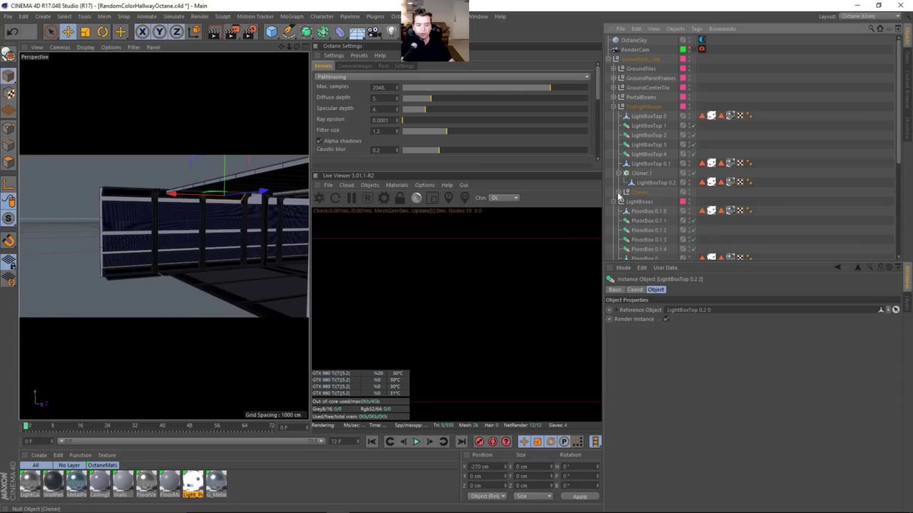
Step: Enable Render Instances on Cloner.1, make it editable, check its copies, then select LightBoxTop 0.1
left_click(650, 172)
left_click_drag(278, 224, 224, 226, "alt")
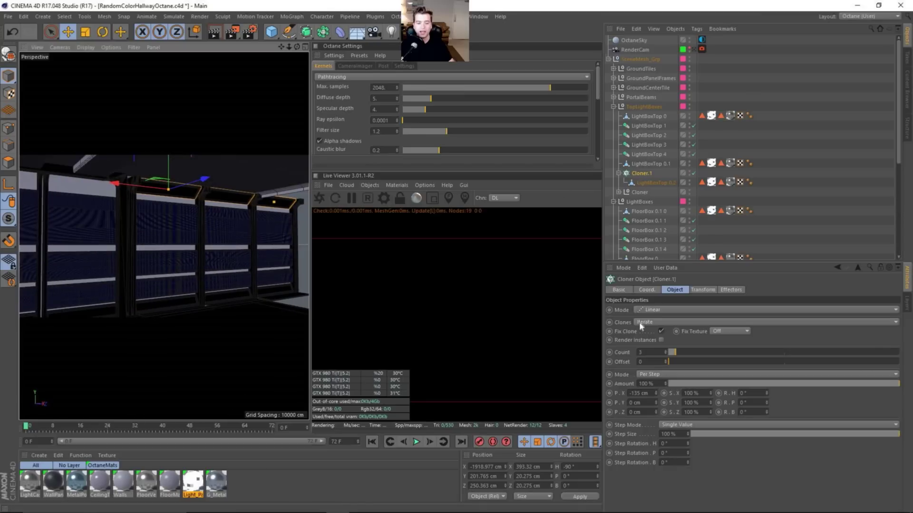
left_click(661, 340)
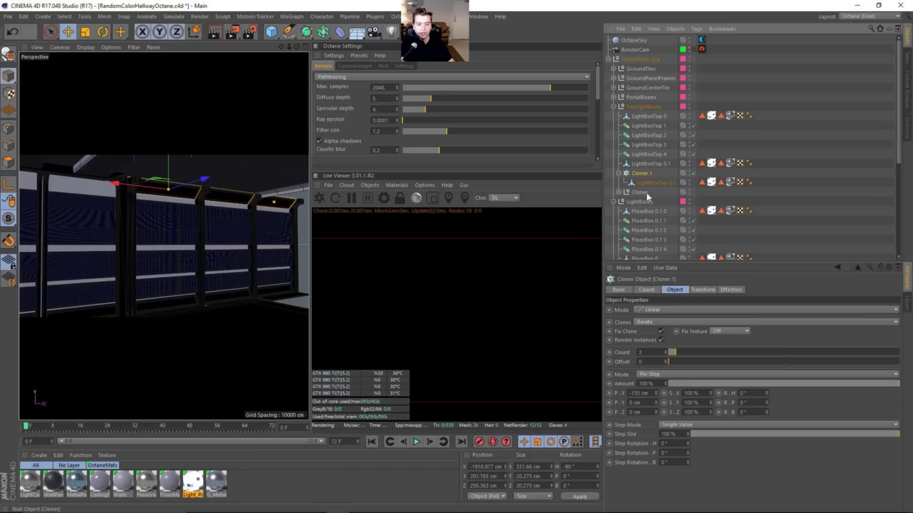
key("c")
left_click(619, 174)
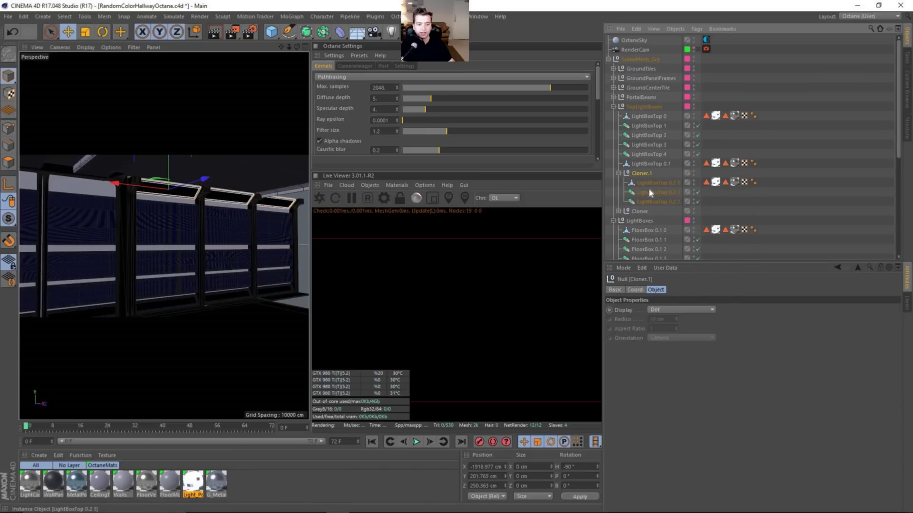
left_click(618, 173)
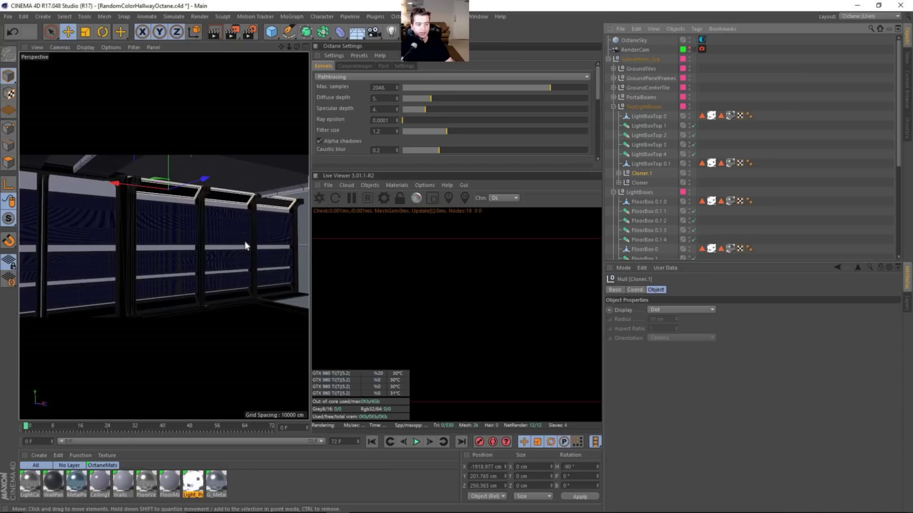
left_click_drag(247, 244, 251, 219, "alt")
left_click(183, 175)
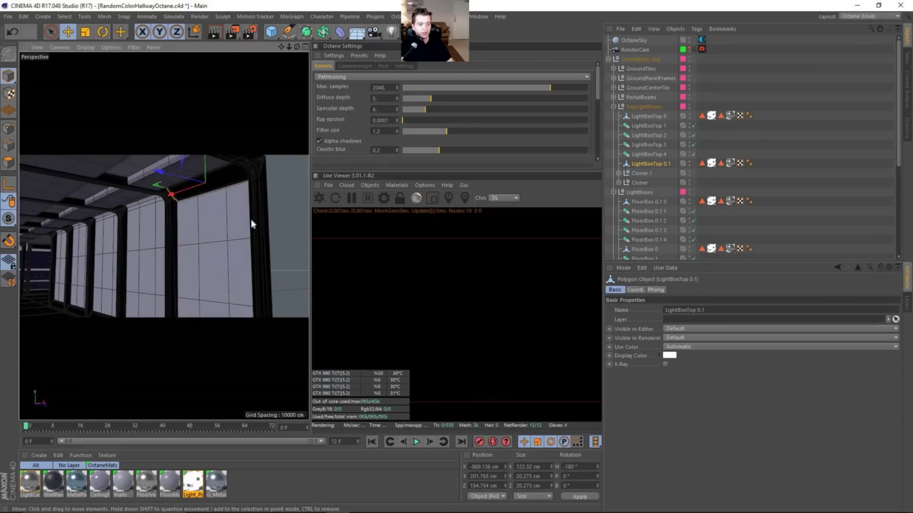
Step: Wrap LightBoxTop 0.1 in a new Cloner with a 0 cm Y offset and 135 cm X step
left_click(291, 17)
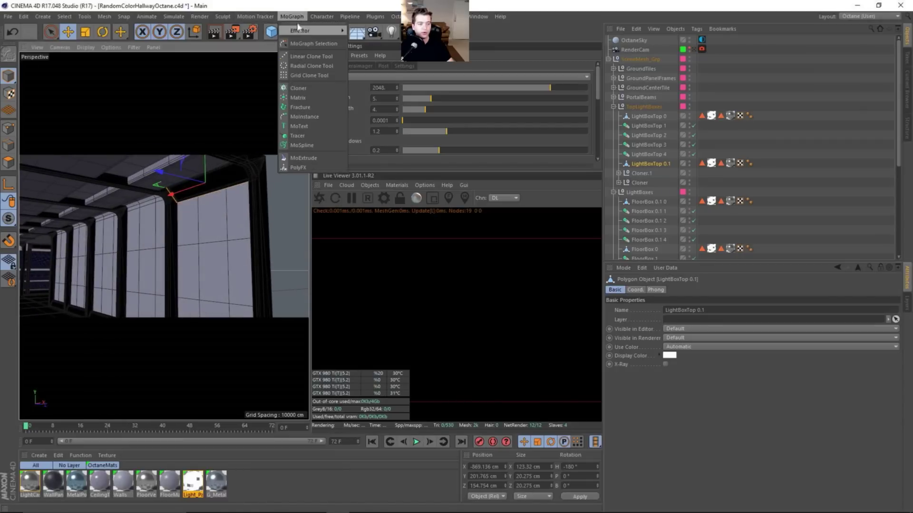
left_click(299, 88, "alt")
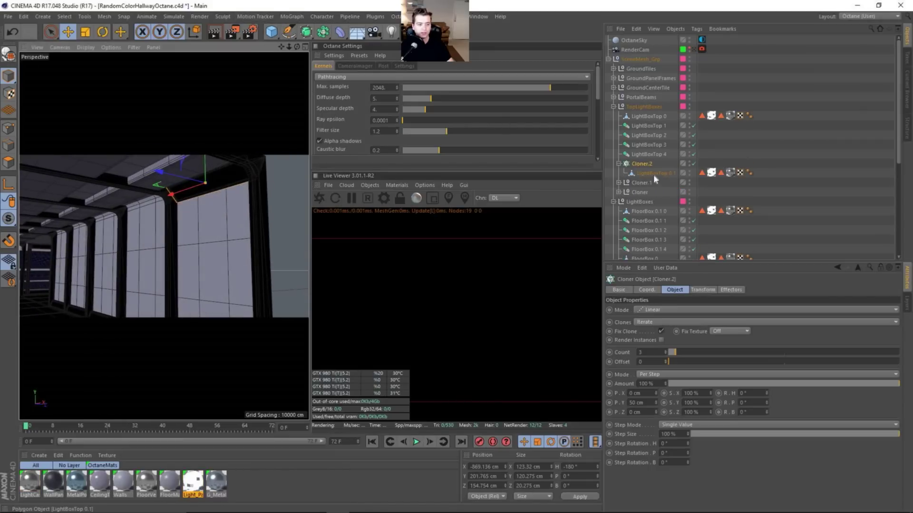
left_click_drag(178, 226, 190, 200, "alt")
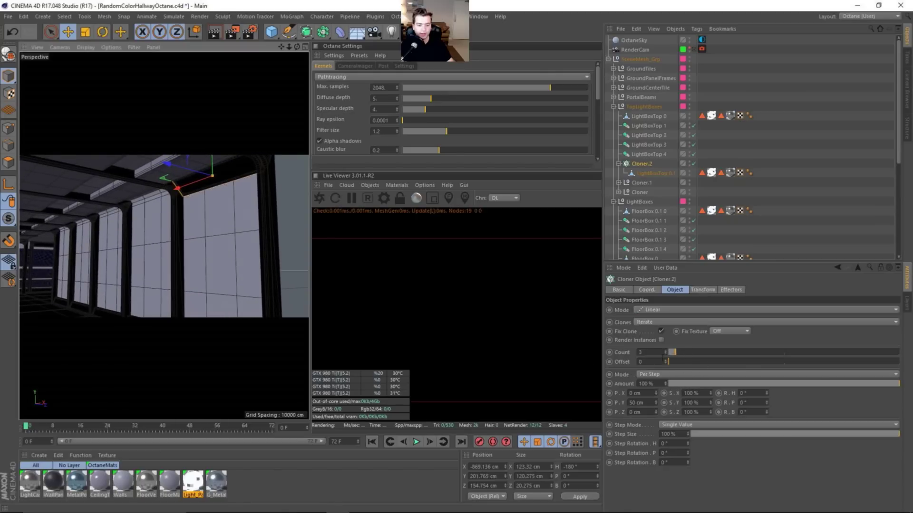
double_click(634, 403)
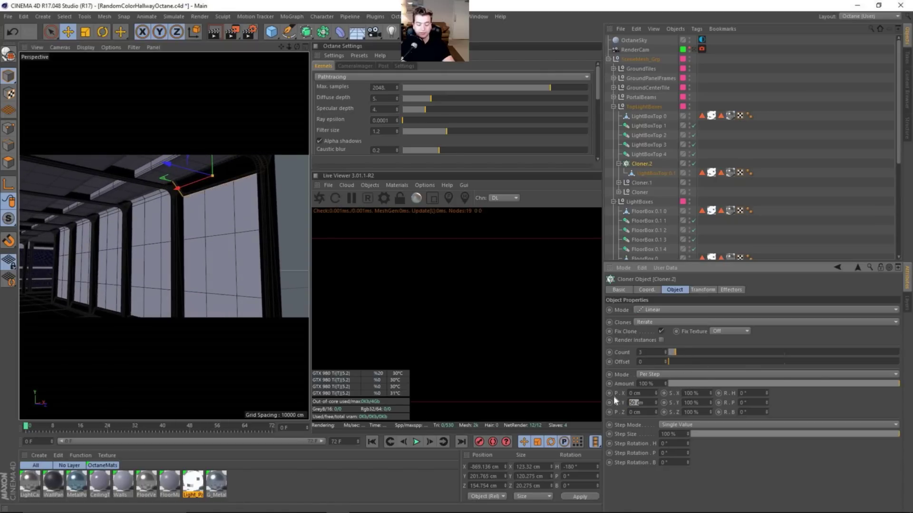
type("0")
key("Return")
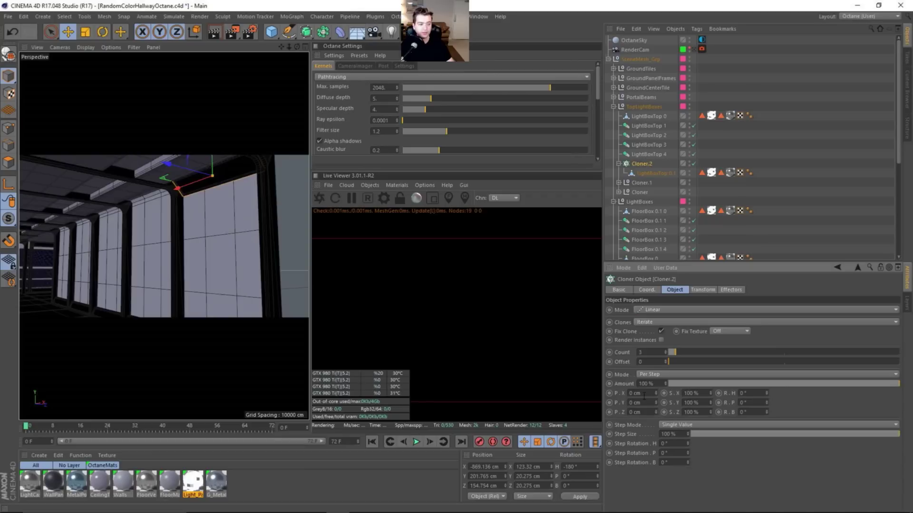
left_click_drag(656, 394, 713, 394)
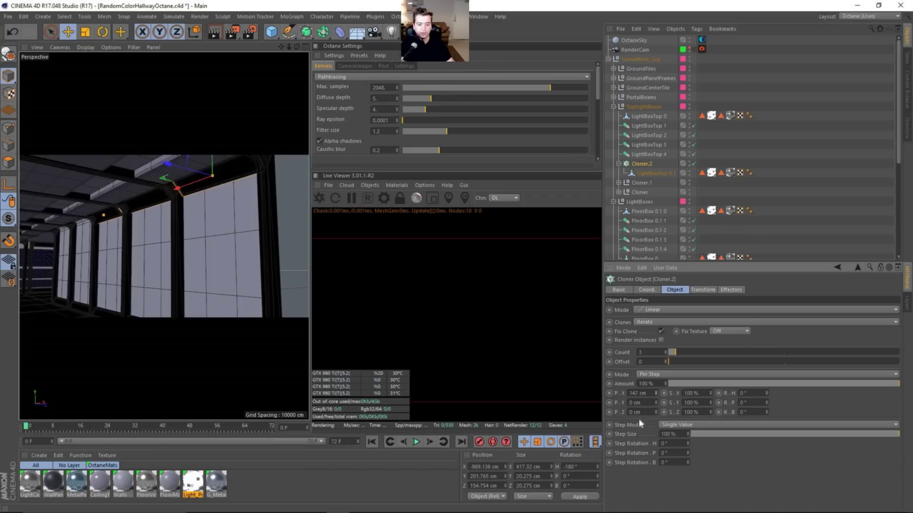
type("5")
key("Return")
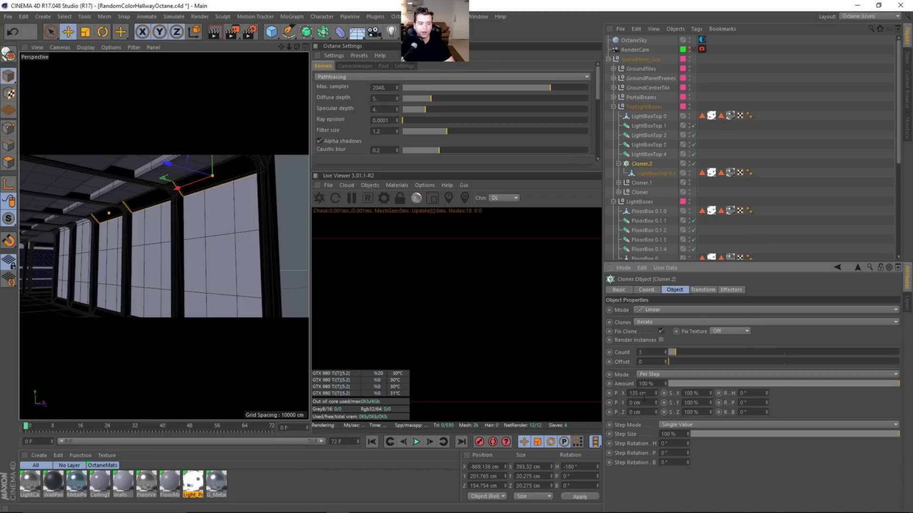
Step: Raise the clone count to 5, enable Render Instances, and make Cloner.2 editable
left_click_drag(279, 322, 295, 284, "alt")
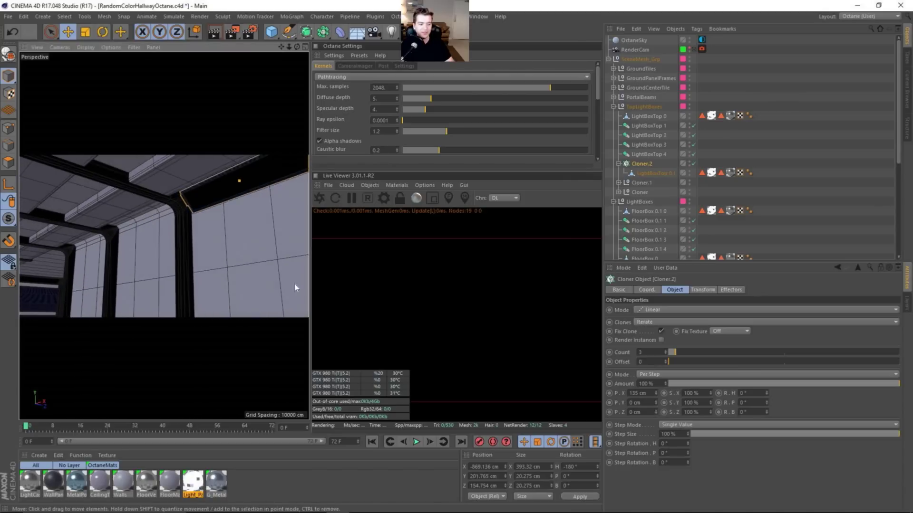
left_click(666, 351)
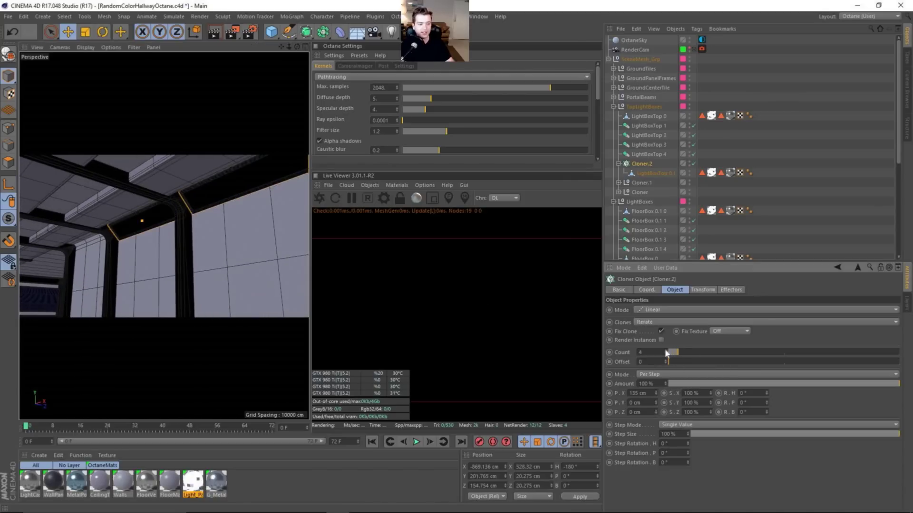
left_click(666, 351)
left_click_drag(243, 278, 183, 255, "alt")
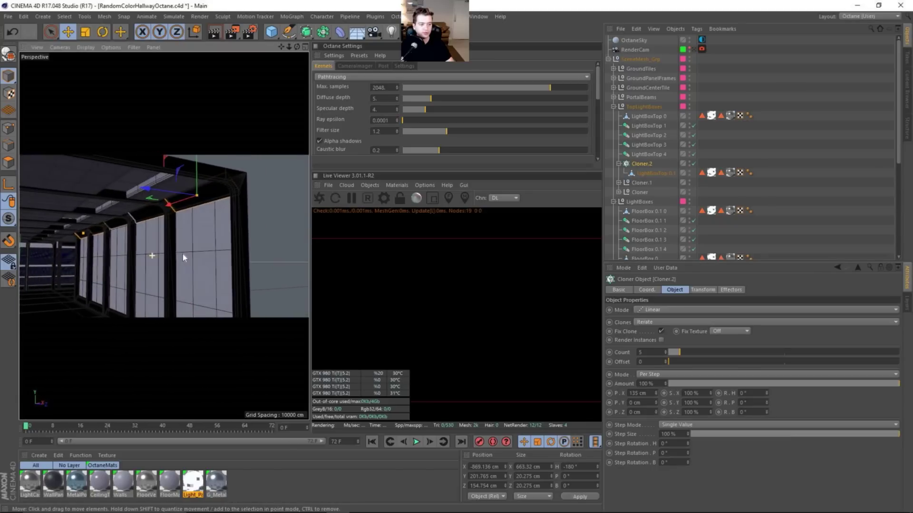
left_click(661, 340)
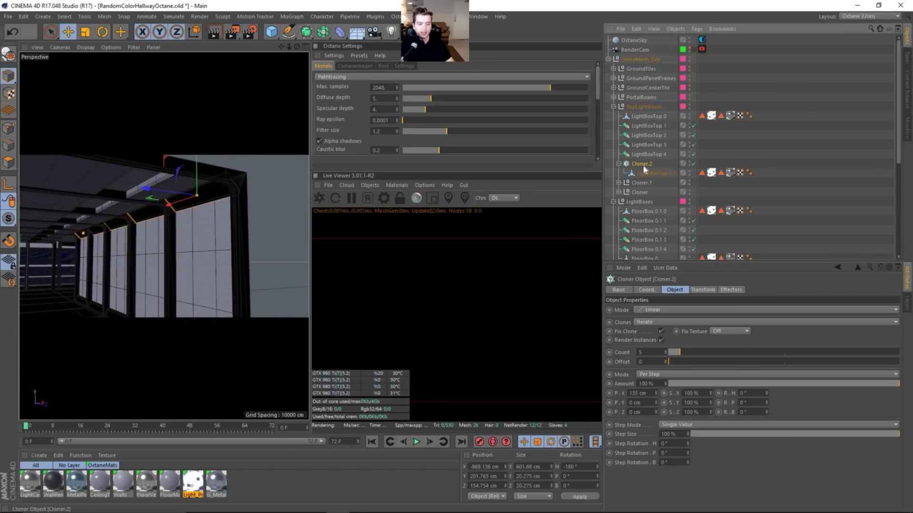
key("c")
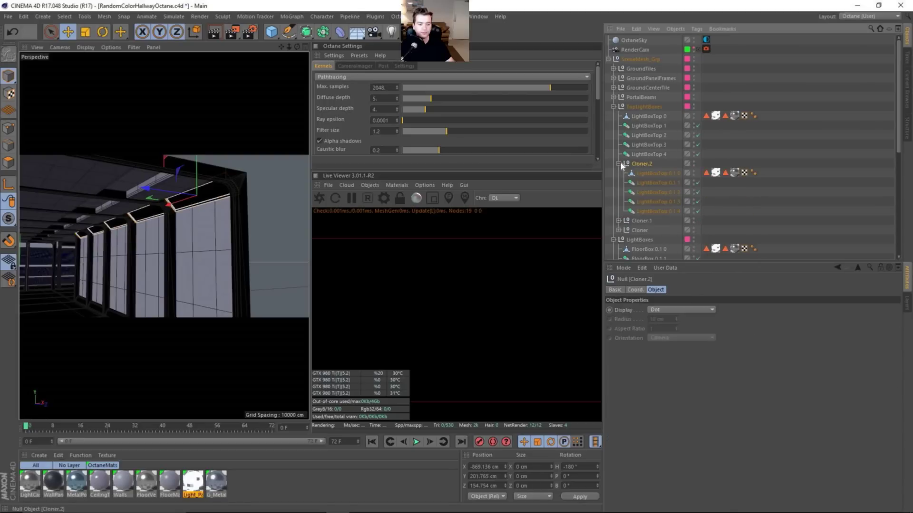
left_click(738, 196)
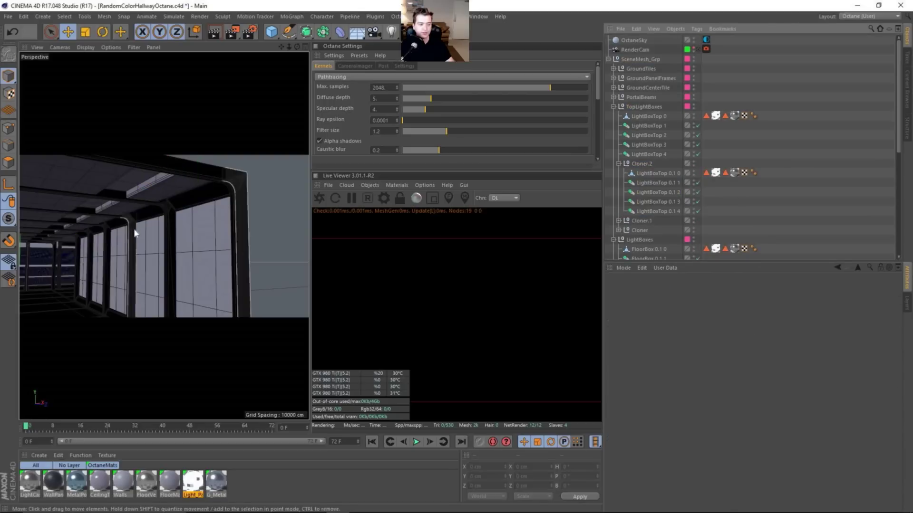
left_click_drag(134, 233, 215, 212, "alt")
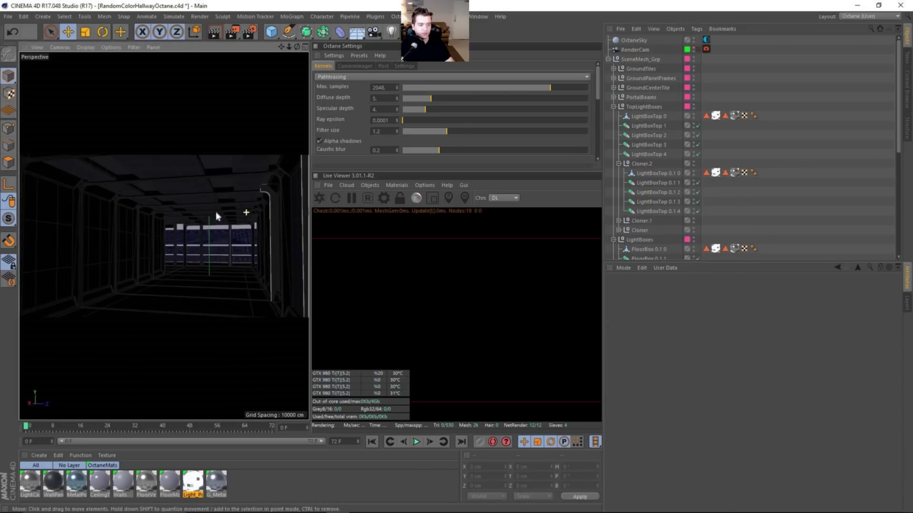
Step: Switch to RenderCam and open the Light_Panels_Ceiling material's Emission settings
left_click(698, 49)
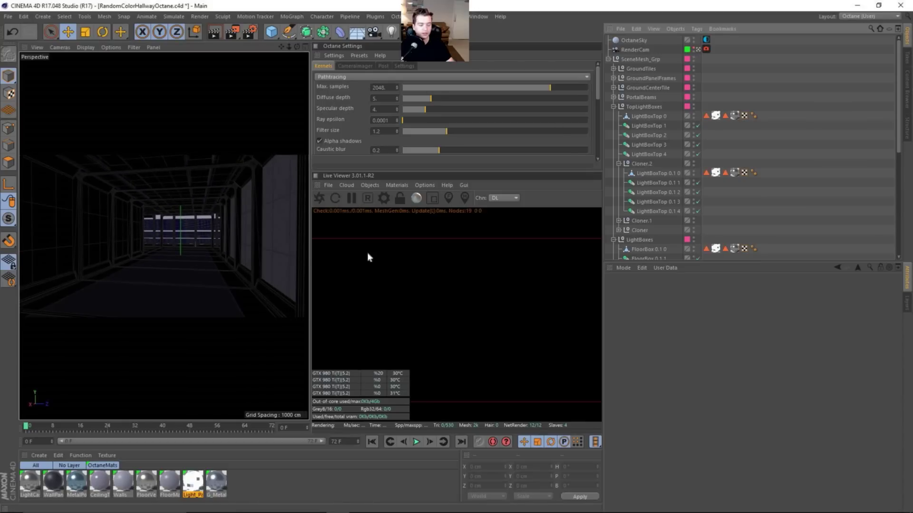
left_click(193, 484)
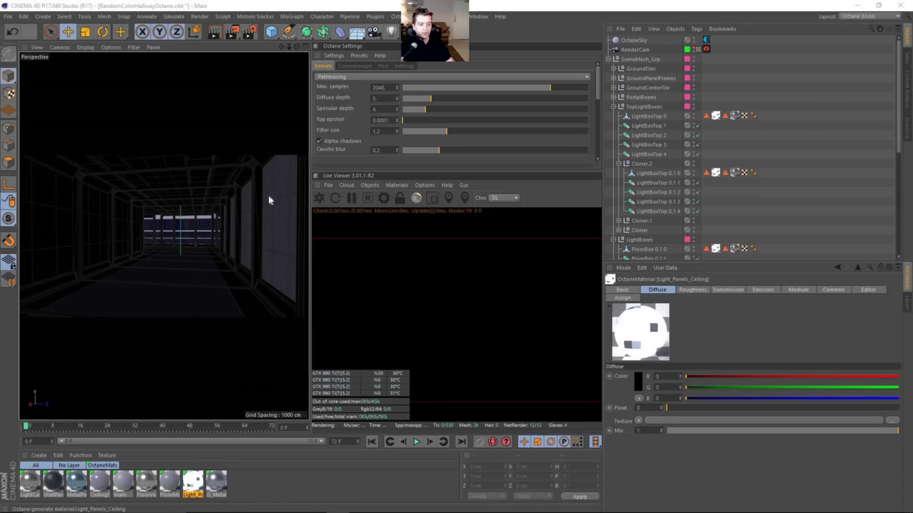
left_click_drag(251, 71, 434, 91)
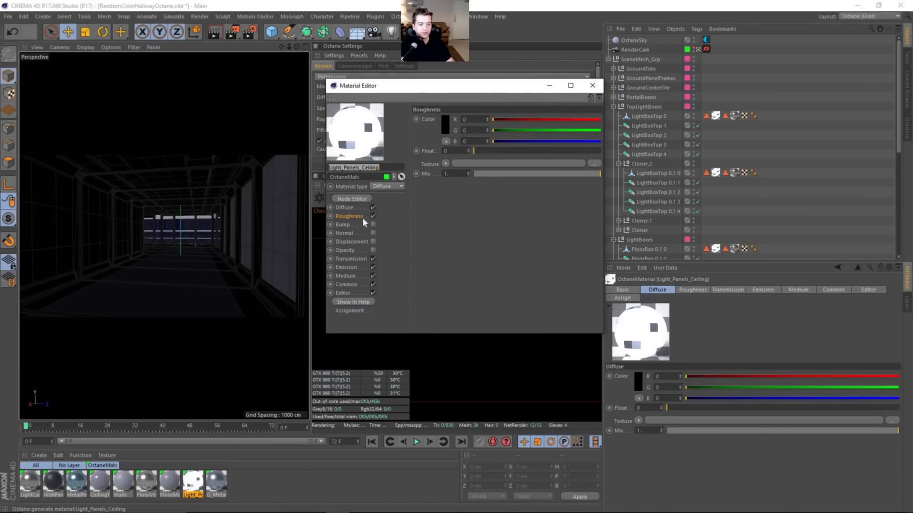
left_click(350, 264)
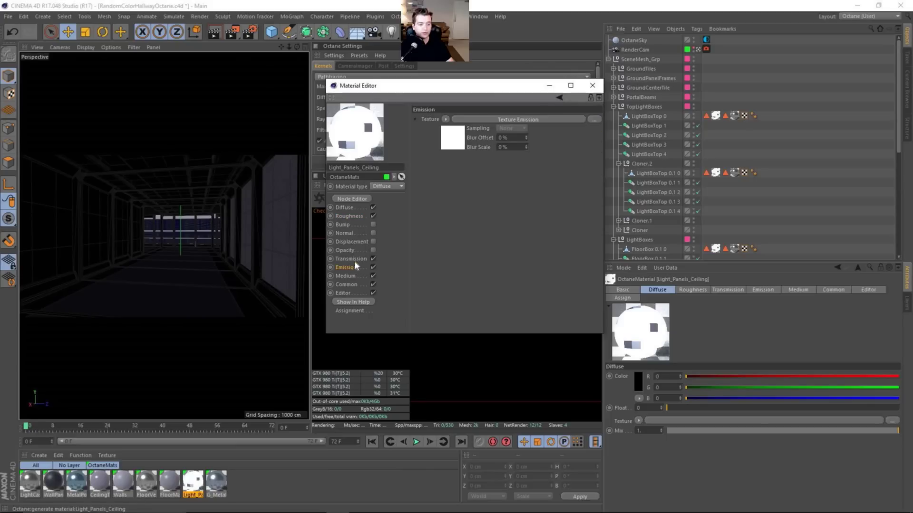
Step: Disable the Transmission, Roughness, Diffuse and Medium channels, then open the emission MixTexture
left_click(373, 258)
left_click(373, 216)
left_click(373, 208)
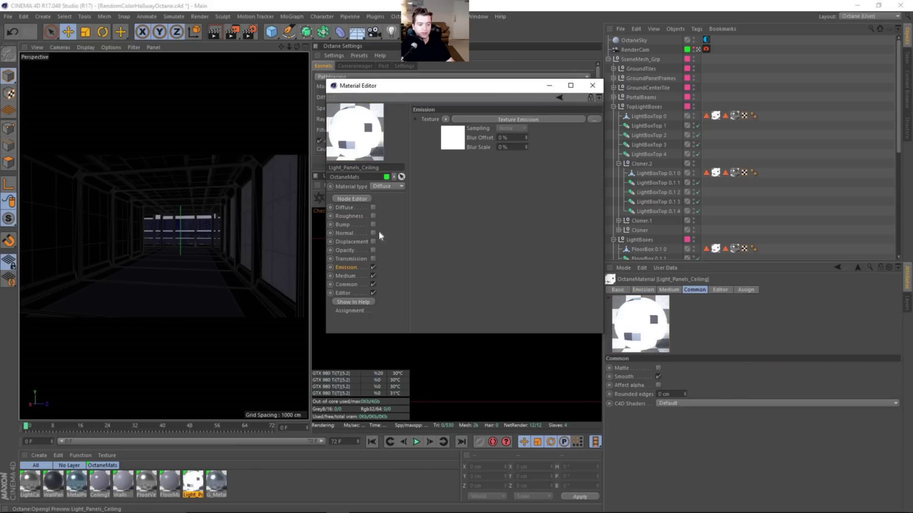
left_click(373, 275)
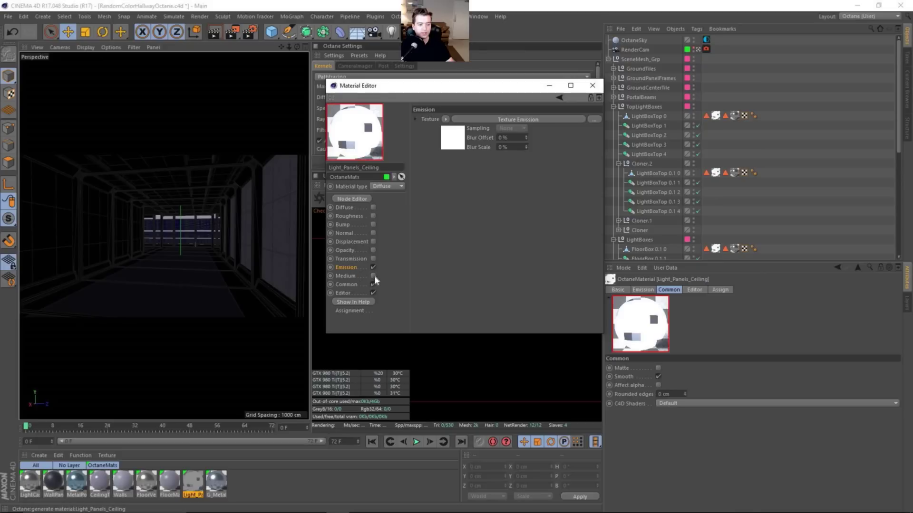
left_click(346, 284)
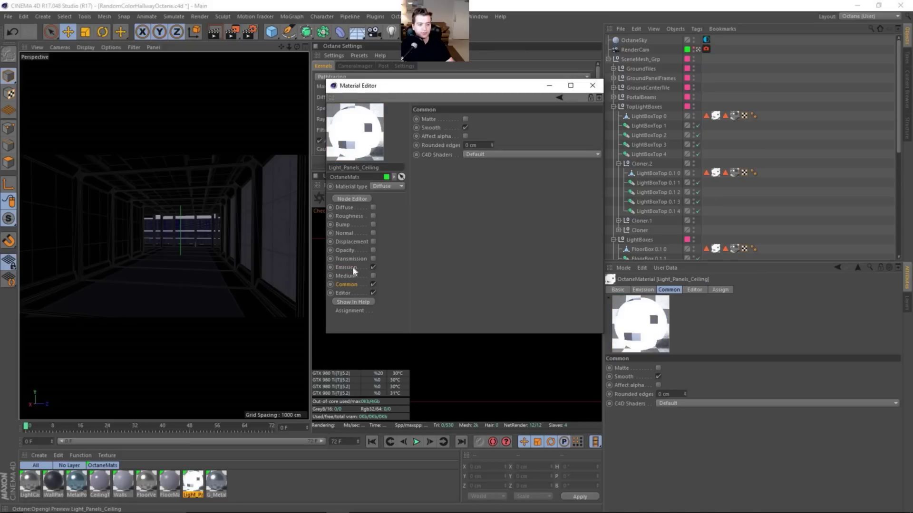
left_click(357, 267)
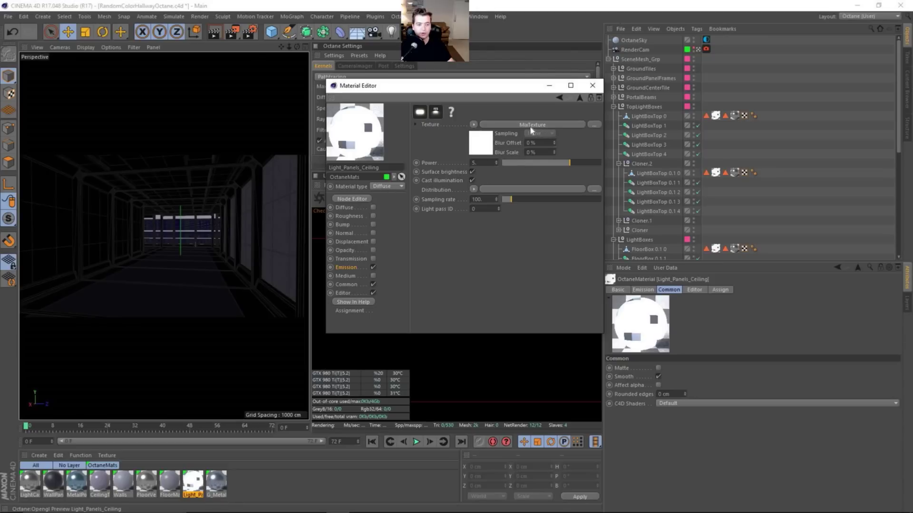
left_click(477, 140)
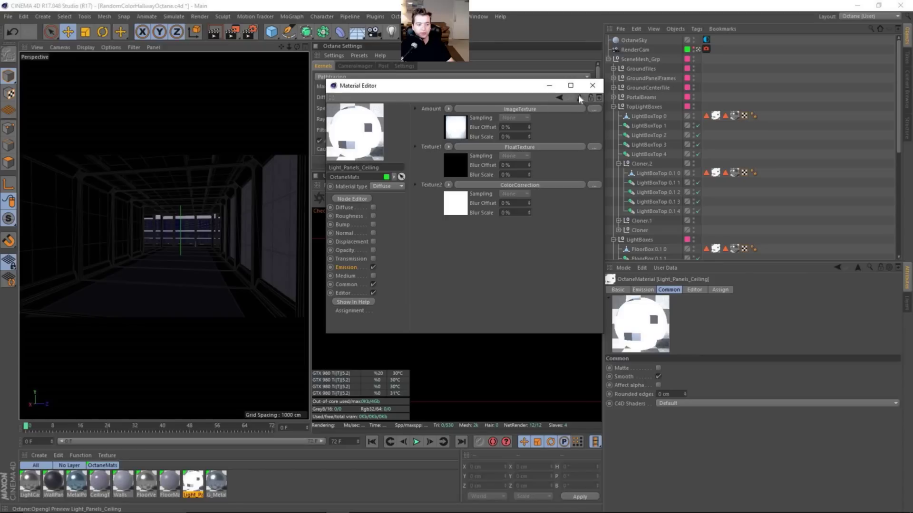
Step: Copy the Amount image texture, clear the Emission texture, and load a new MixTexture
left_click(448, 109)
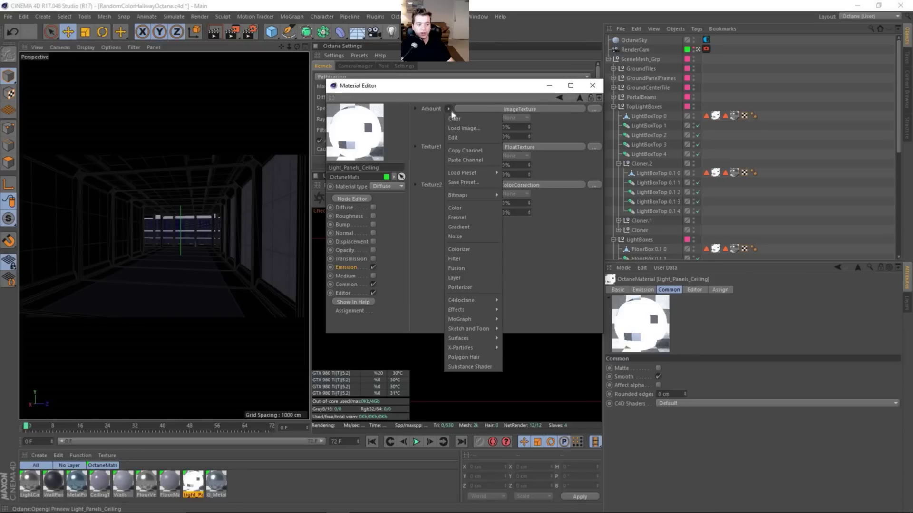
left_click(468, 151)
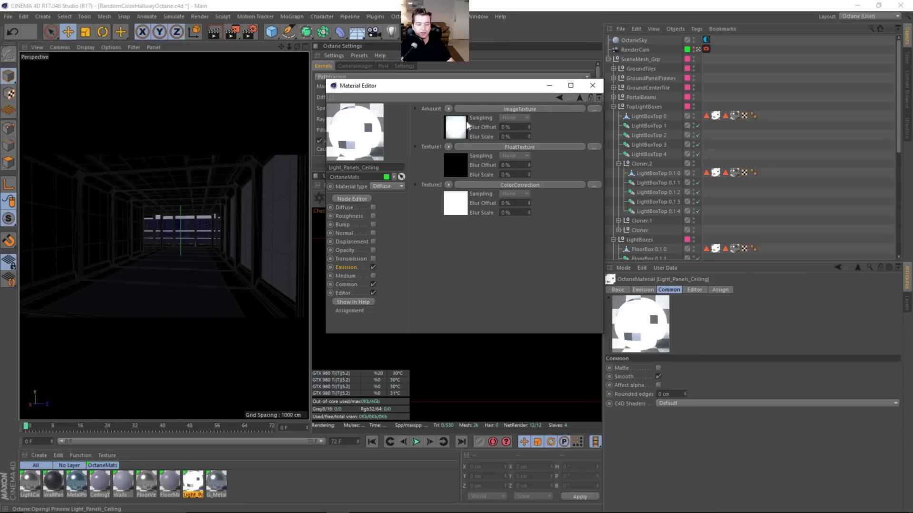
left_click(579, 98)
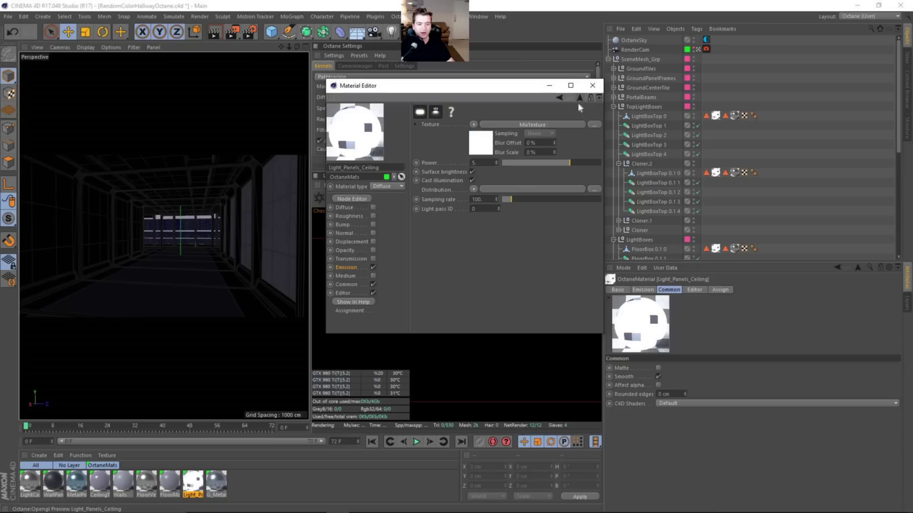
left_click(474, 124)
left_click(480, 134)
left_click(474, 124)
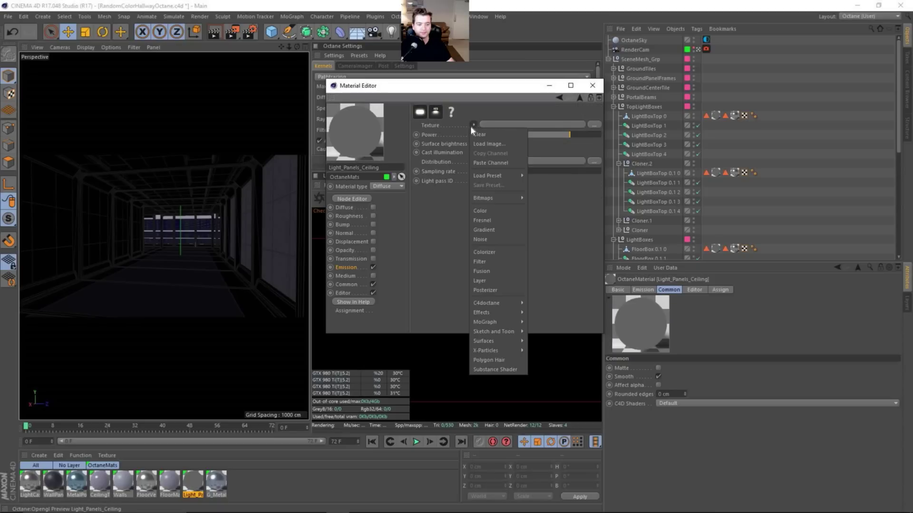
mouse_move(506, 311)
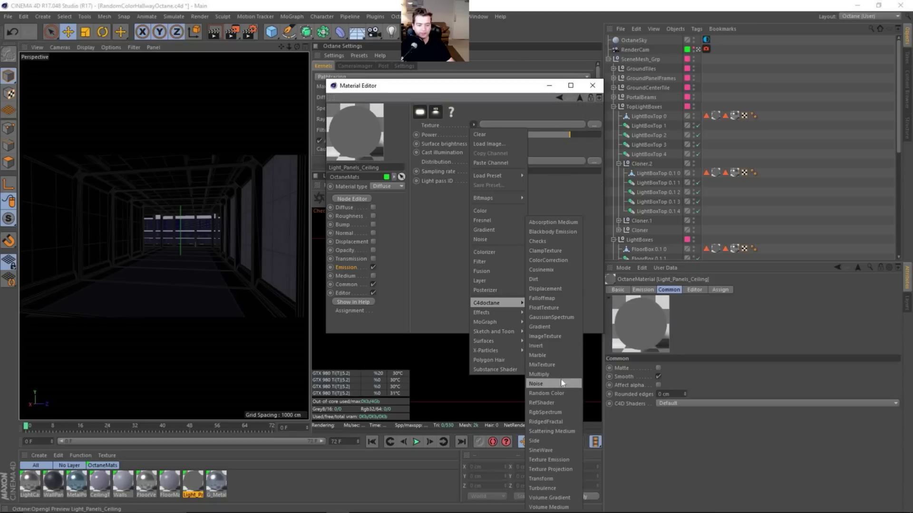
left_click(542, 365)
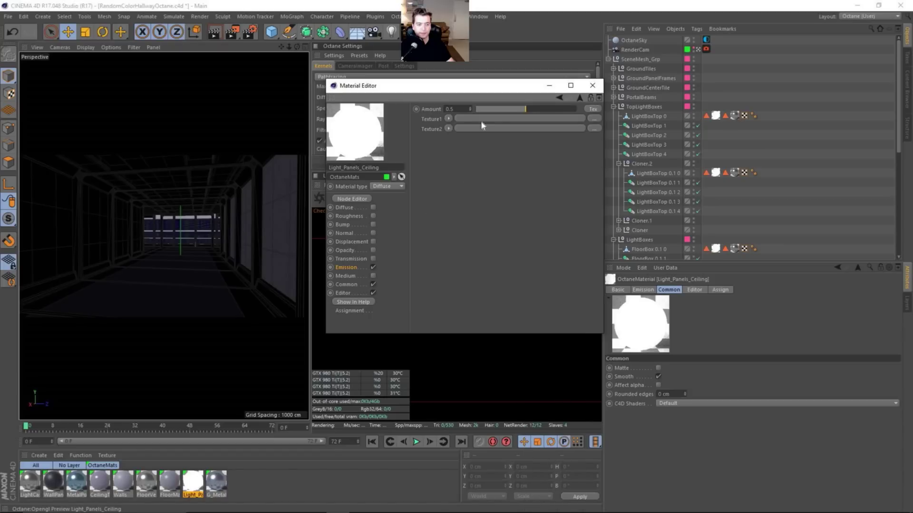
Step: Paste the copied SoftBox_A image texture into the MixTexture Amount and set its Gamma to 1
left_click(594, 109)
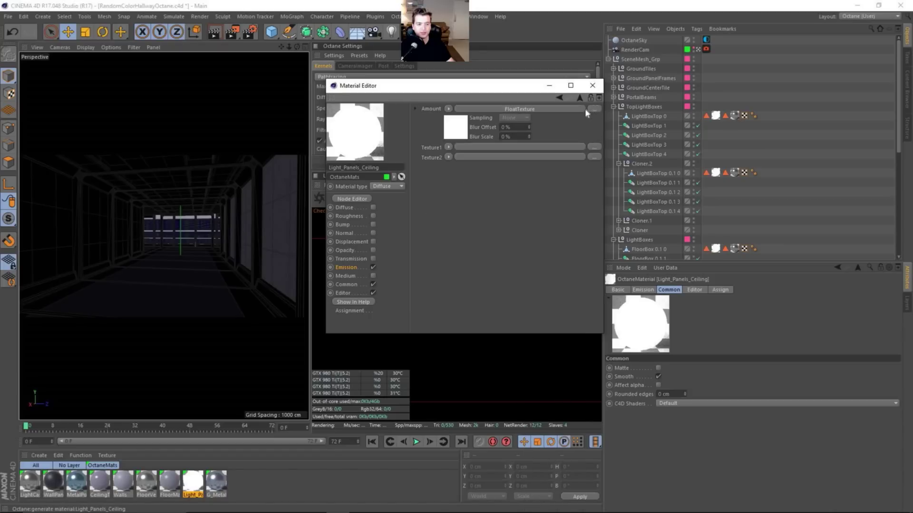
left_click(449, 110)
left_click(465, 159)
left_click(454, 128)
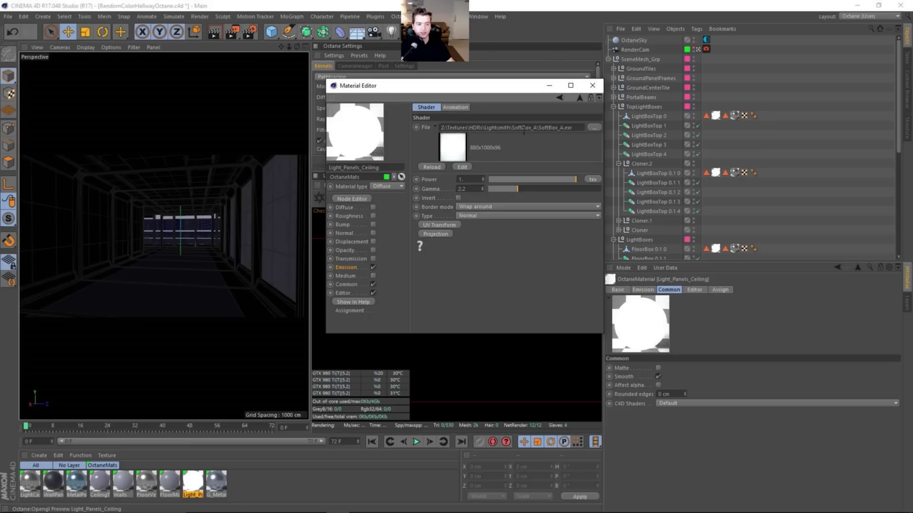
left_click_drag(465, 127, 564, 127)
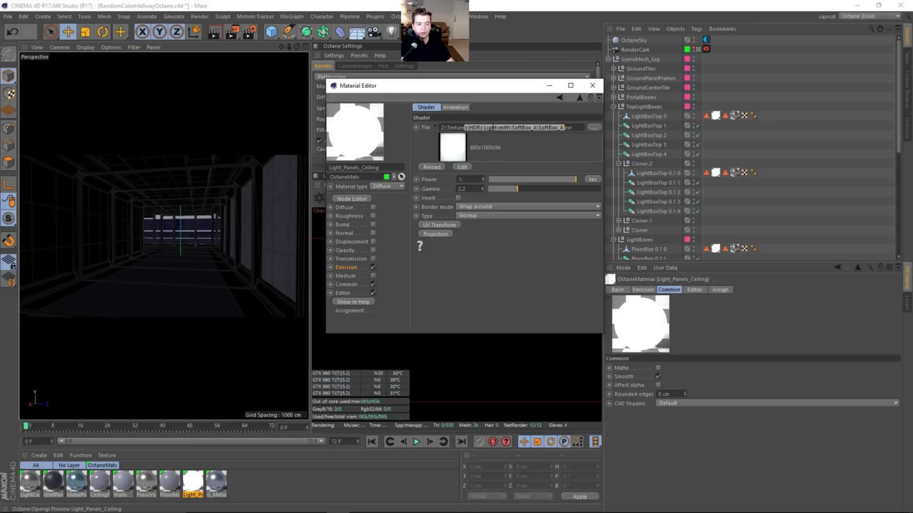
left_click(510, 127)
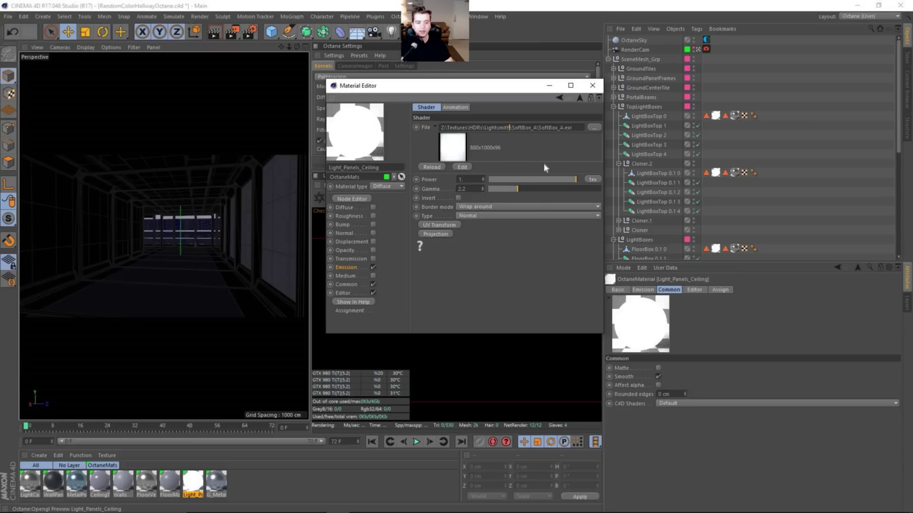
double_click(476, 189)
type("1")
key("Return")
left_click(580, 97)
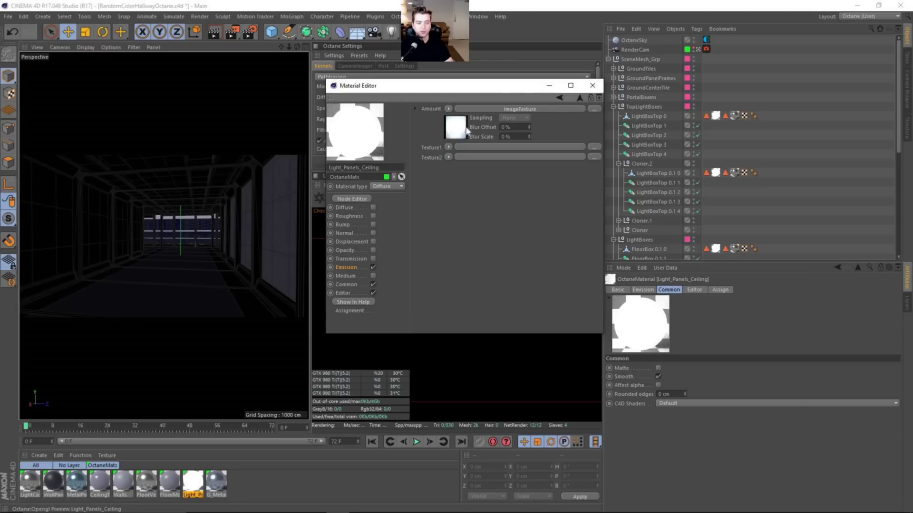
Step: Make Texture1 a FloatTexture and plug a Random Color shader into Texture2
left_click(448, 148)
mouse_move(474, 326)
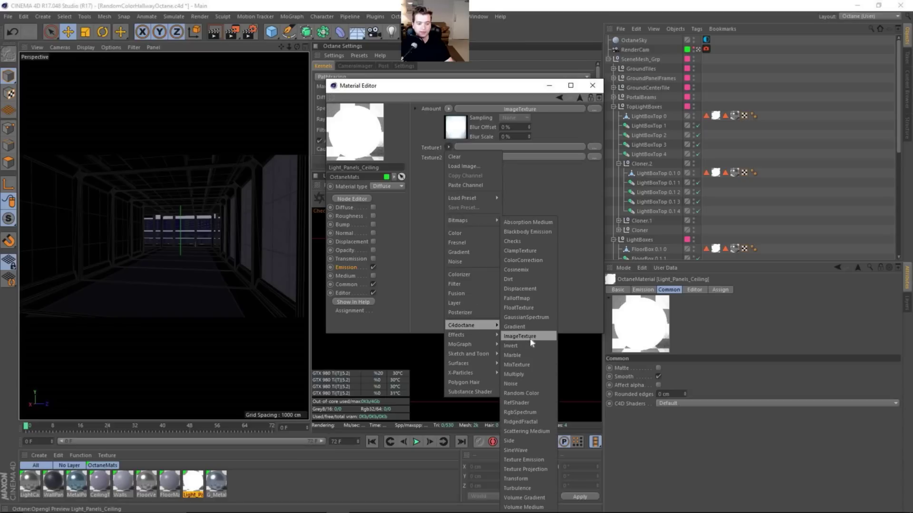
left_click(521, 307)
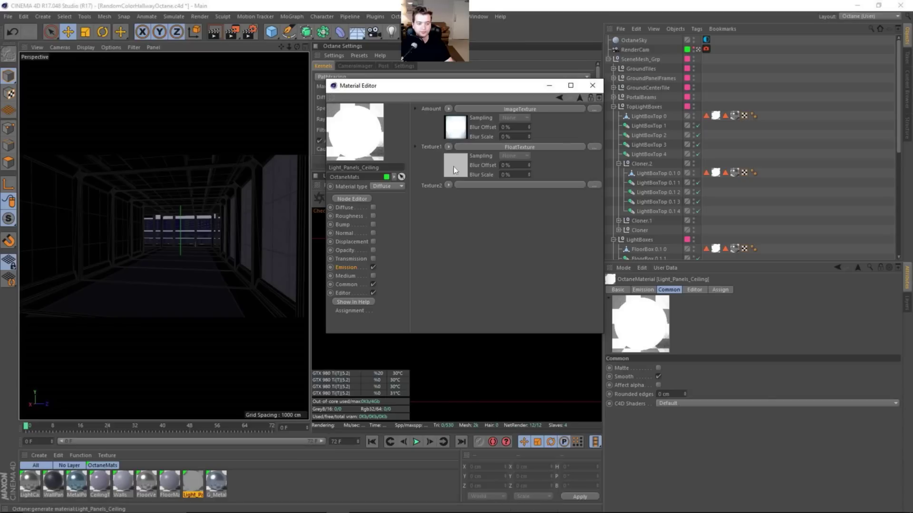
left_click(454, 161)
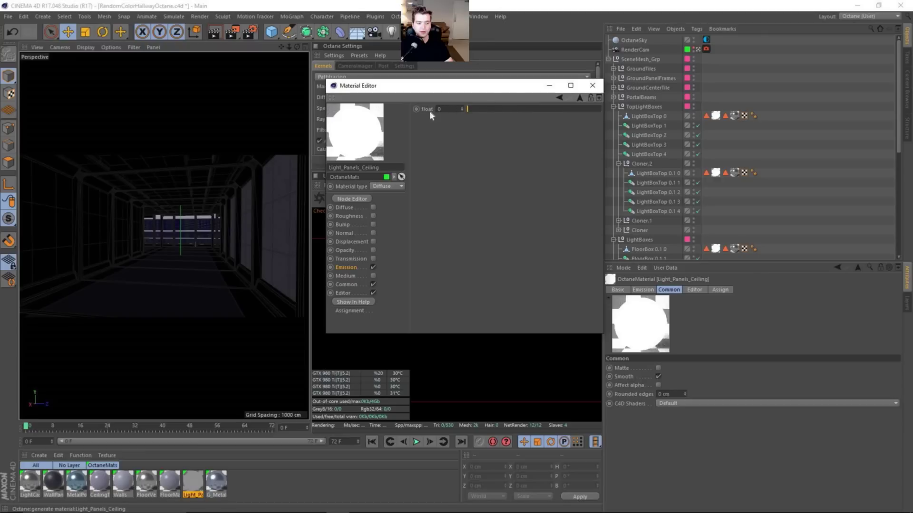
left_click(579, 97)
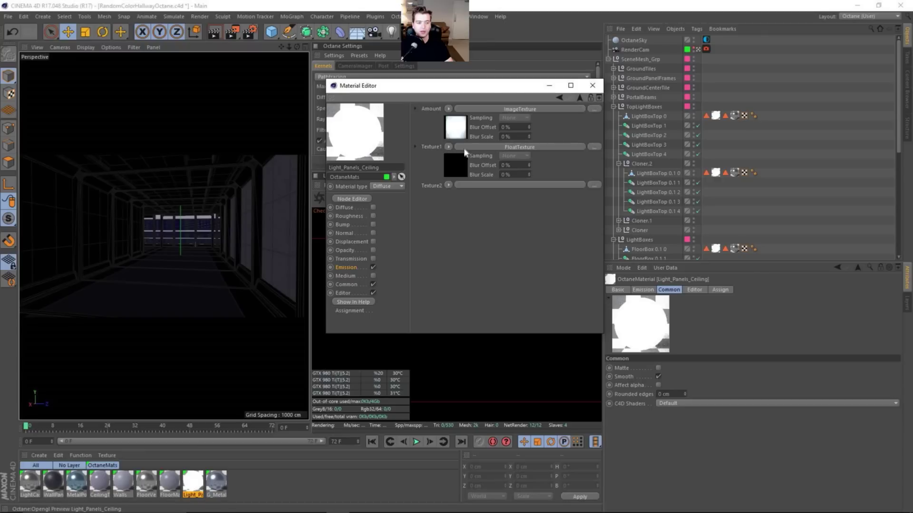
left_click(449, 186)
mouse_move(481, 370)
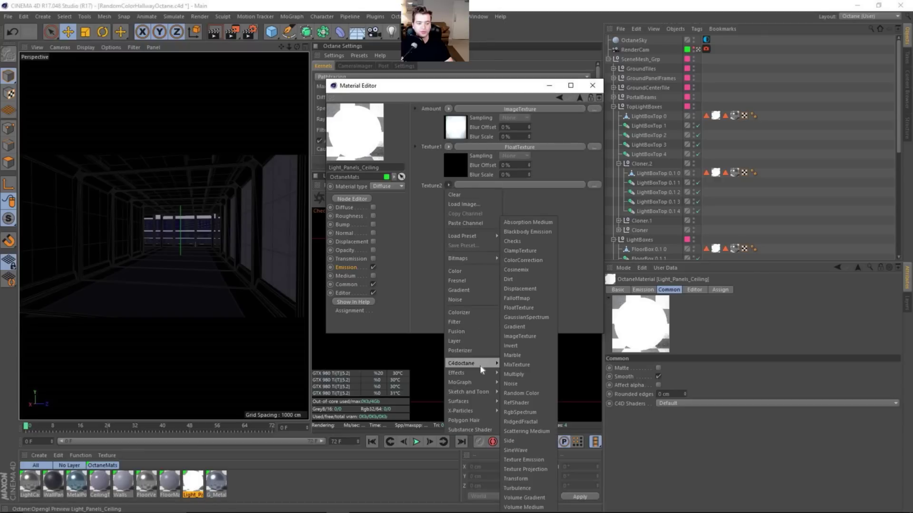
left_click(538, 394)
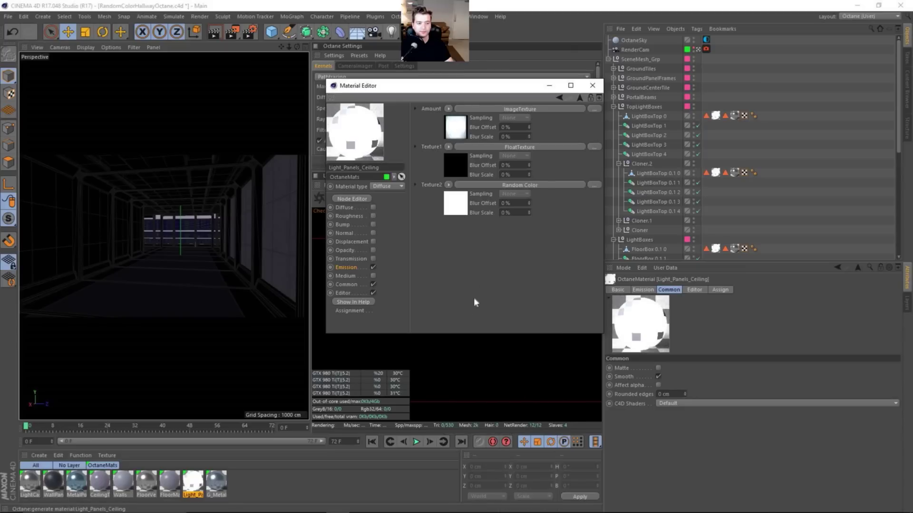
Step: Drag the Material Editor off the Octane render settings
left_click_drag(451, 86, 503, 72)
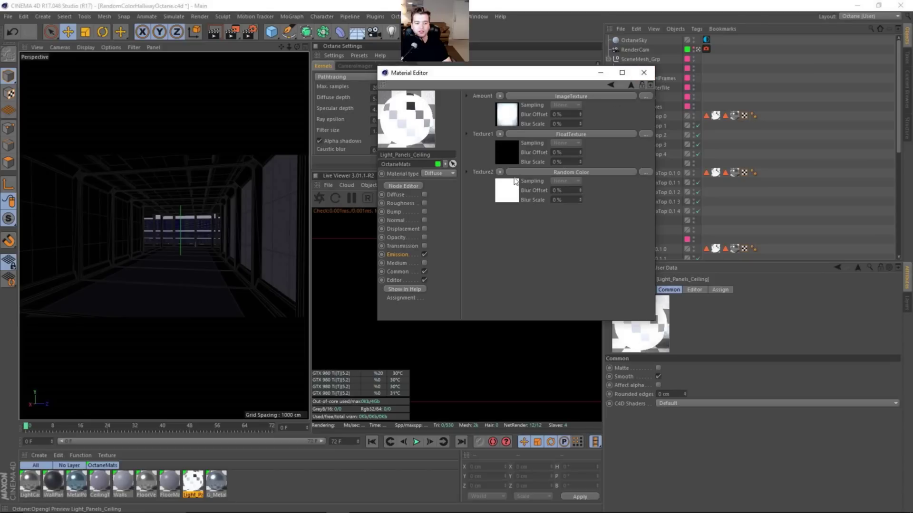
Step: Close the Material Editor, restart the Octane live render, and reopen Light_Panels_Ceiling
left_click(644, 72)
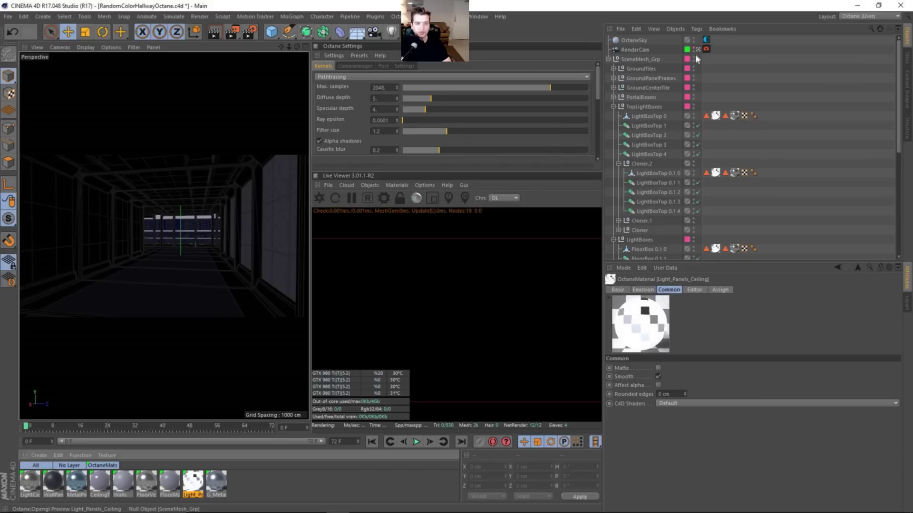
left_click(319, 198)
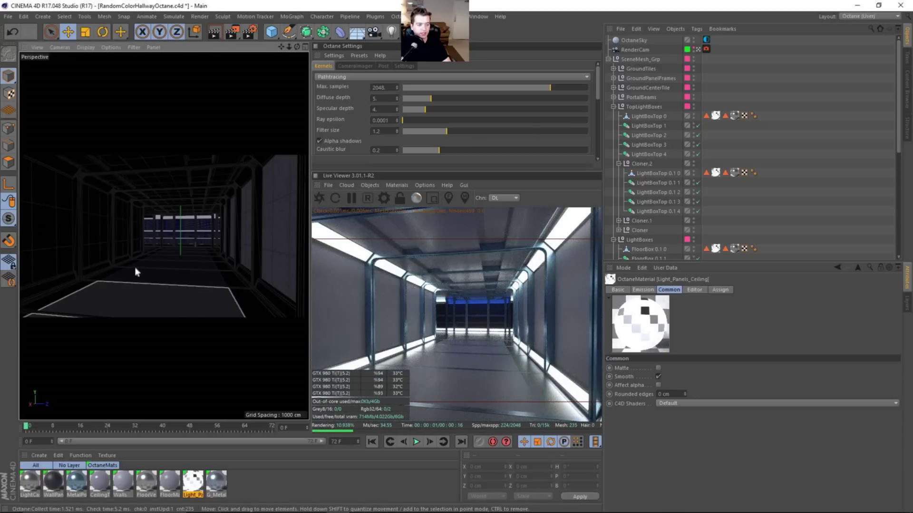
left_click_drag(136, 272, 196, 286, "alt")
double_click(197, 484)
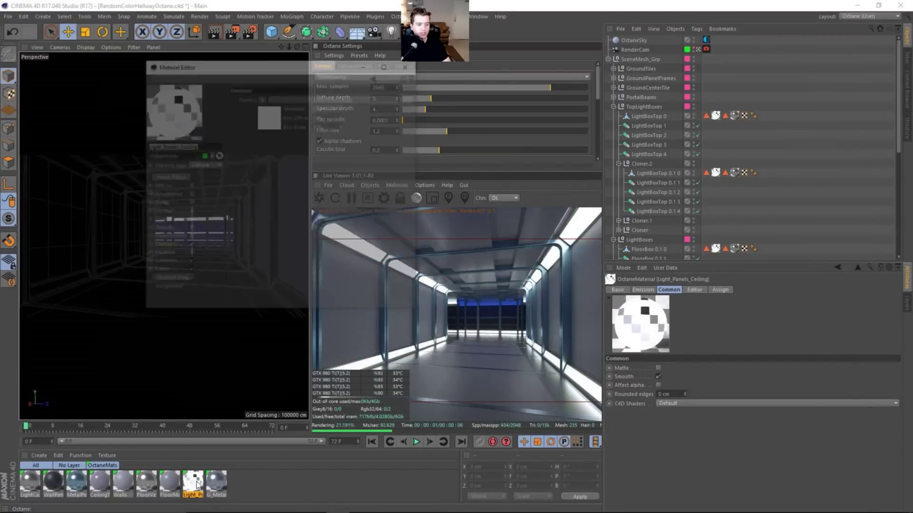
Step: Step the emission MixTexture's Random Color seed up to 9
left_click_drag(287, 64, 203, 96)
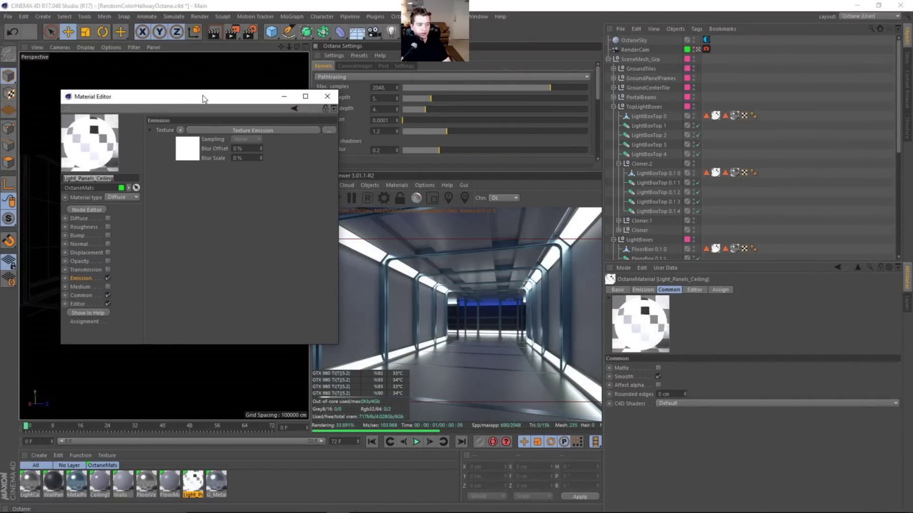
left_click(252, 130)
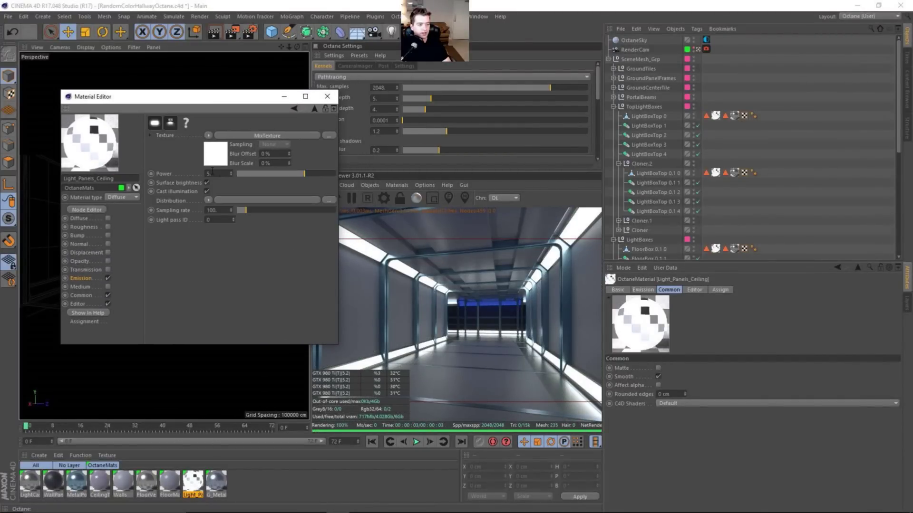
left_click(252, 174)
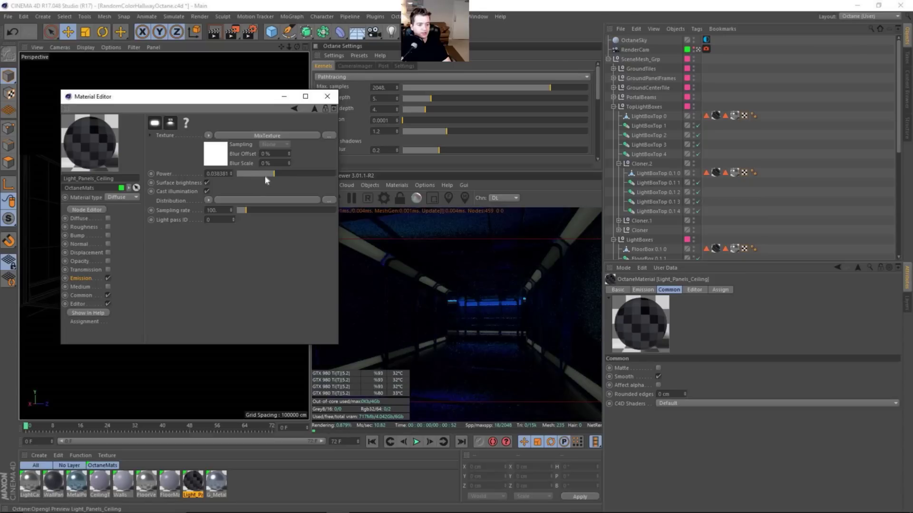
left_click_drag(224, 96, 190, 92)
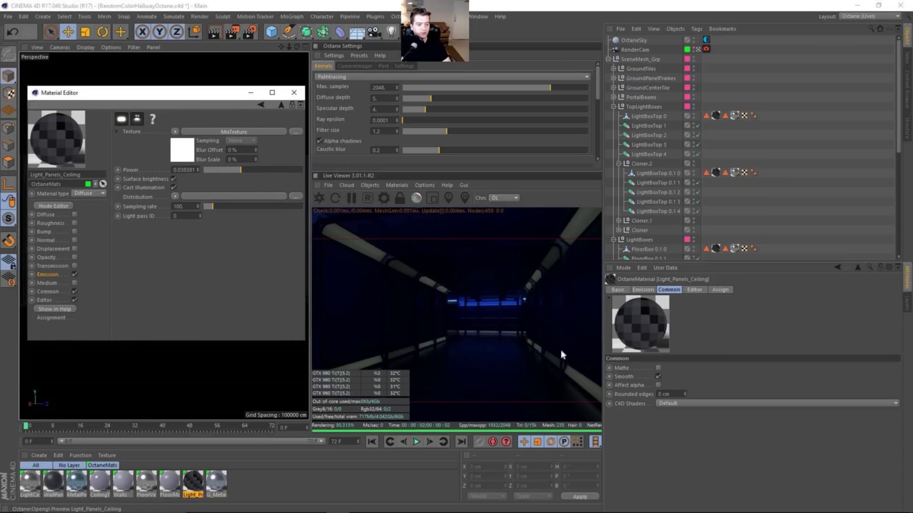
left_click(184, 151)
left_click(169, 197)
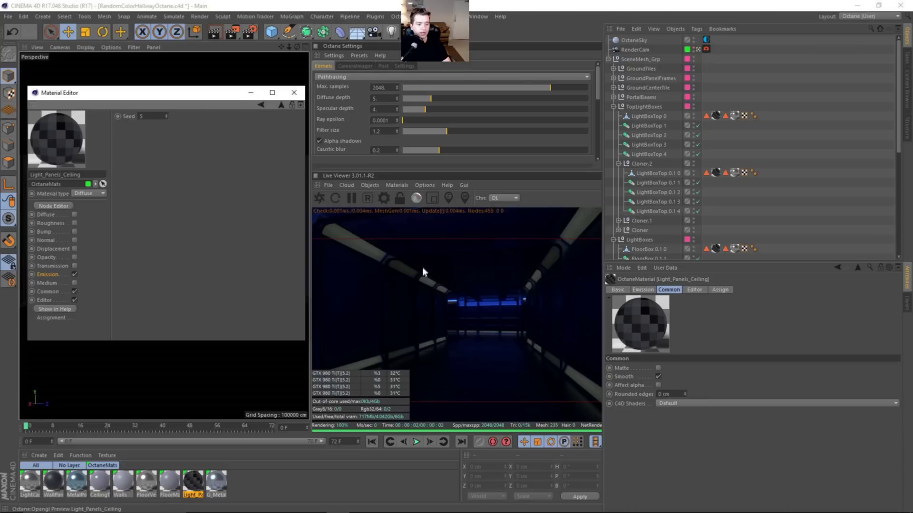
left_click(167, 115)
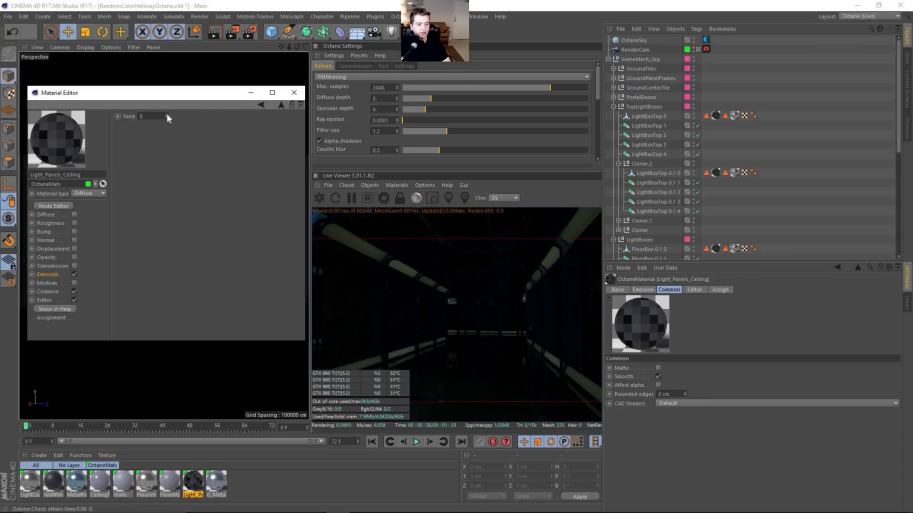
left_click(167, 115)
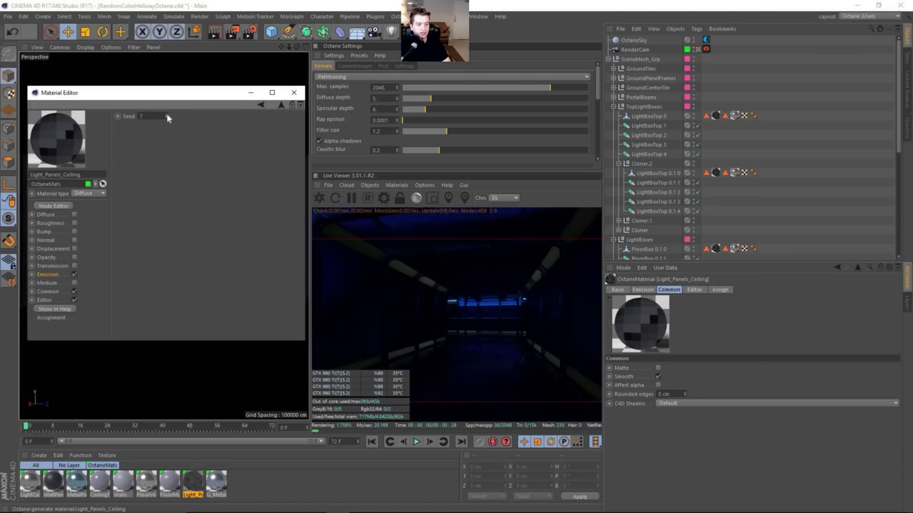
left_click(167, 115)
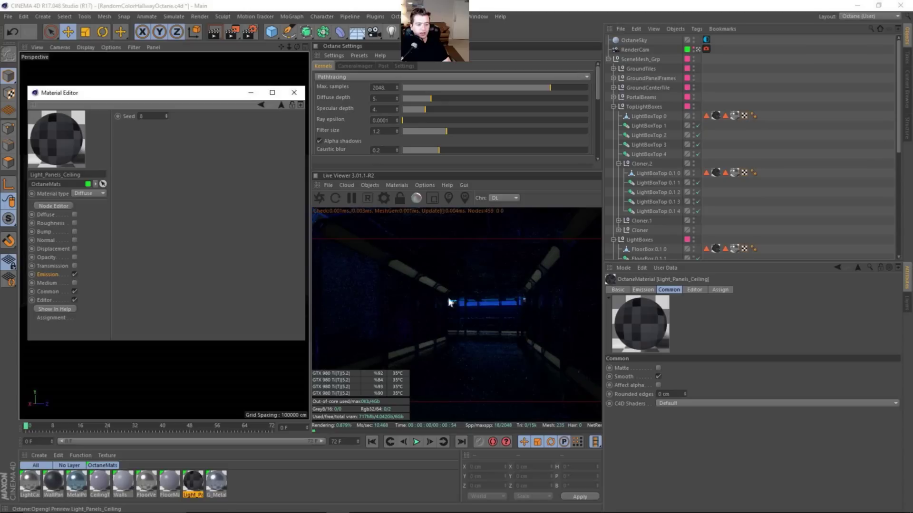
left_click(166, 115)
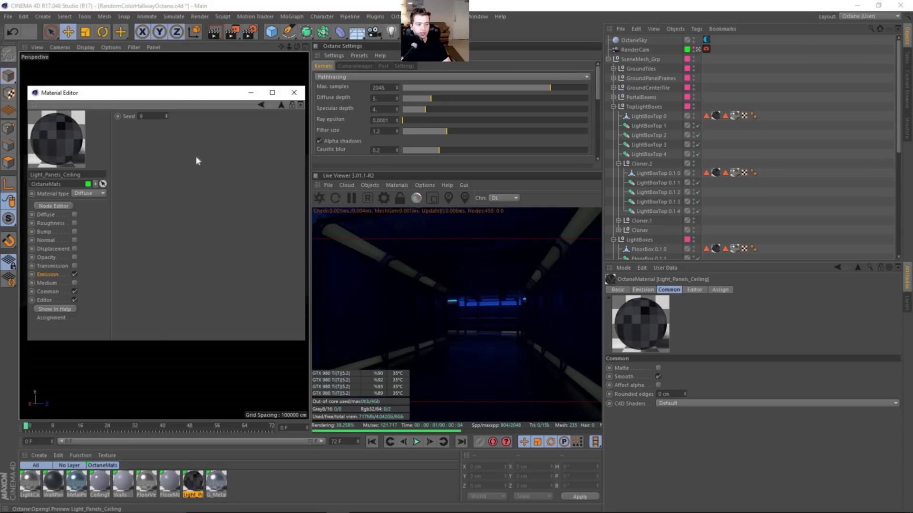
Step: Set the emission power to 1 and close the Material Editor
left_click(279, 105)
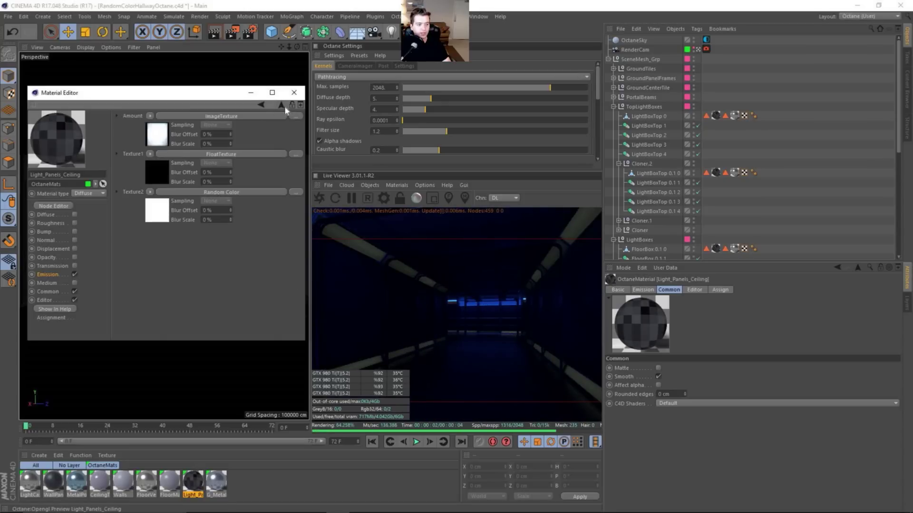
double_click(187, 169)
type("1")
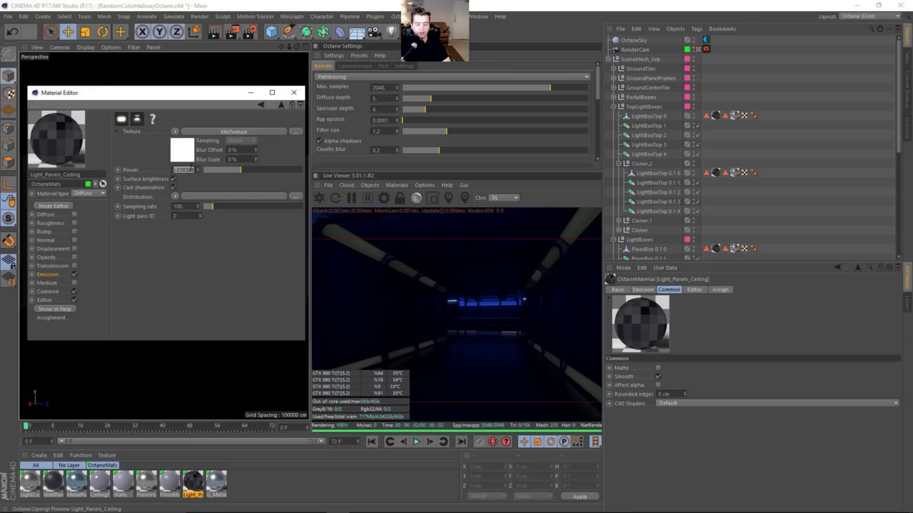
key("Return")
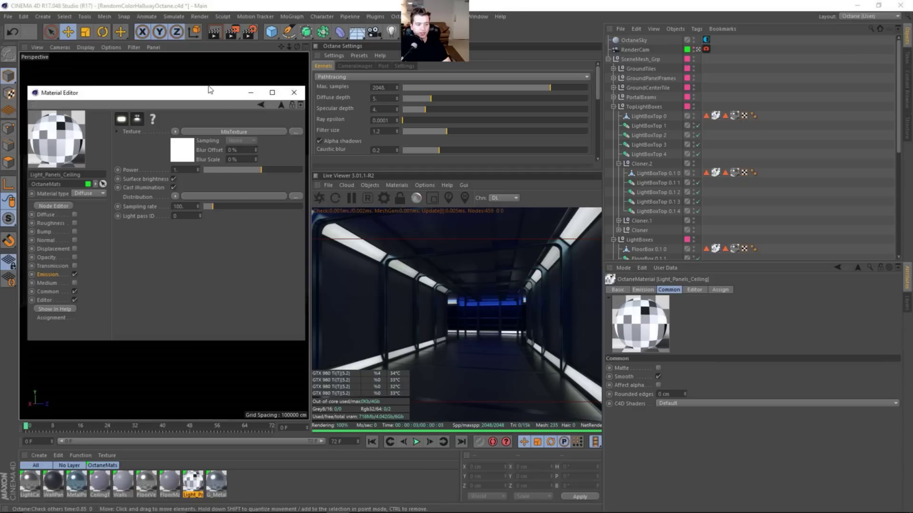
left_click_drag(198, 97, 741, 84)
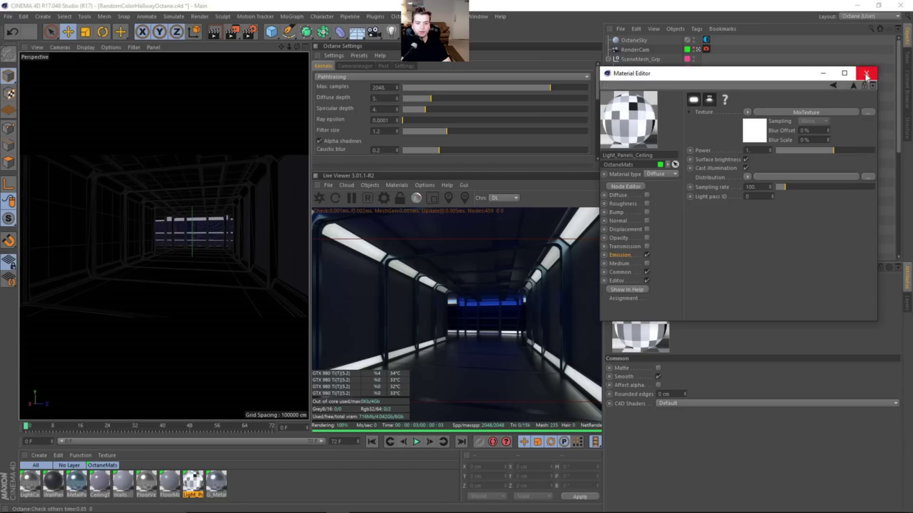
left_click(866, 72)
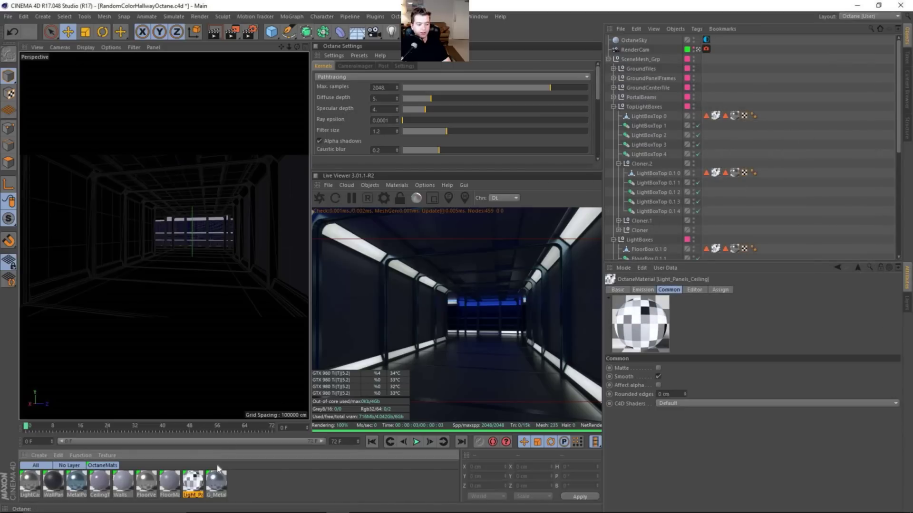
Step: Turn off the OctaneSky environment in the render and pause the Octane live render
left_click(706, 40)
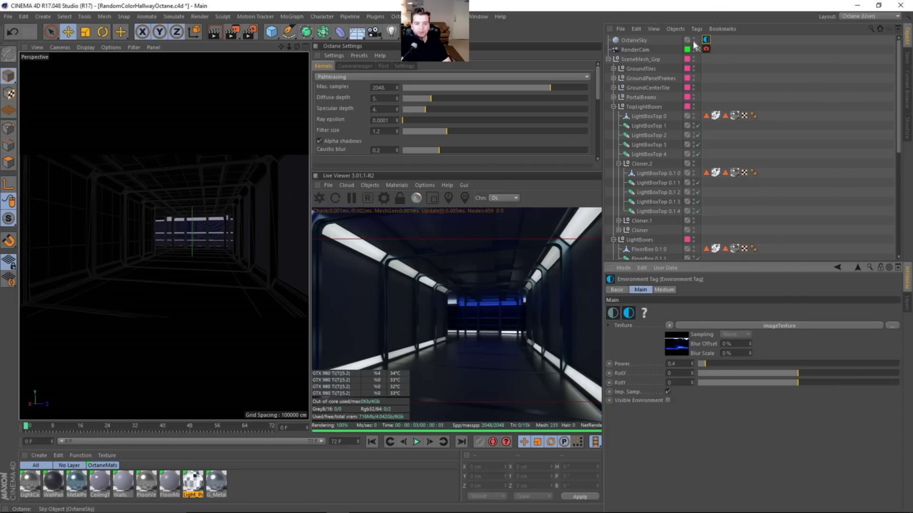
left_click(694, 42)
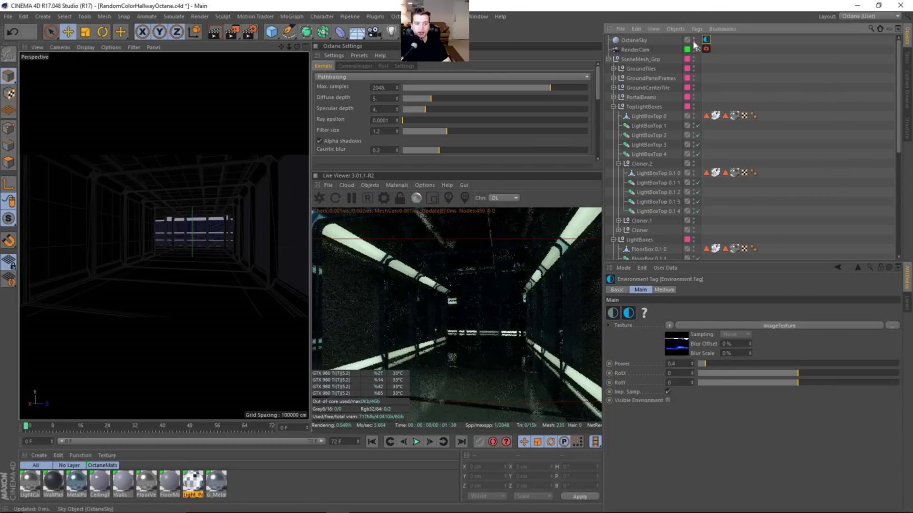
left_click(773, 95)
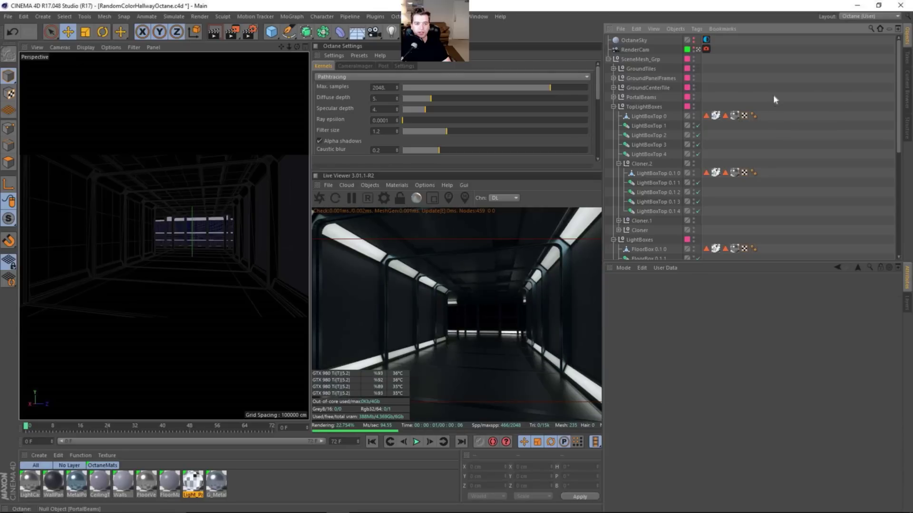
left_click(707, 40)
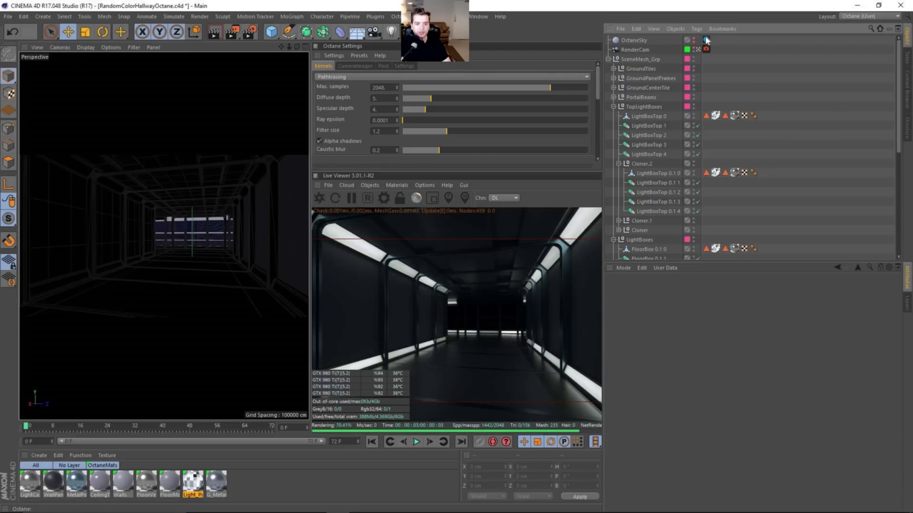
left_click(760, 66)
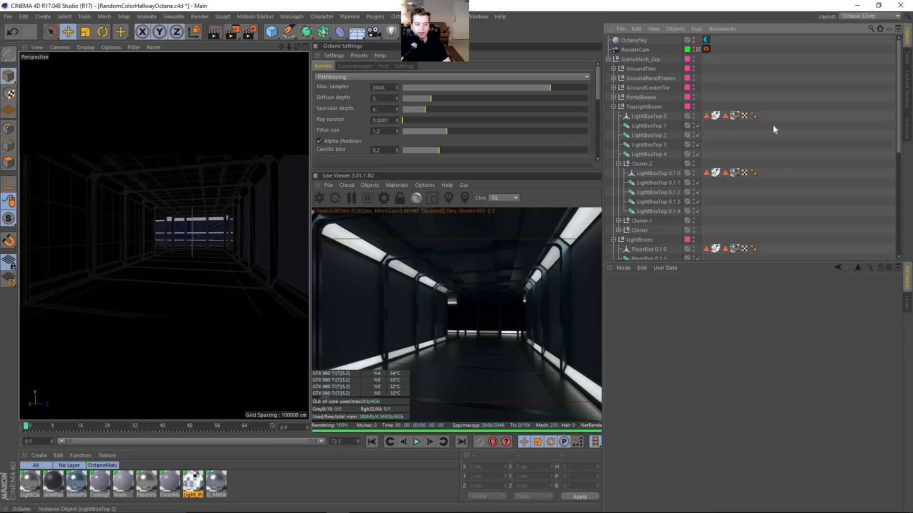
left_click(350, 199)
left_click(478, 16)
Step: In the XParticles_RandomColor document, replay the particle simulation from the start to frame 64
left_click(494, 232)
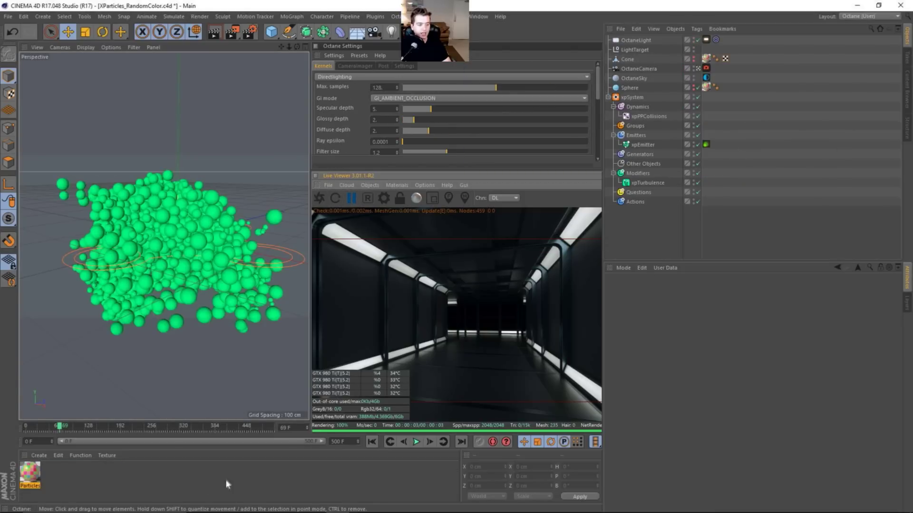
left_click(370, 442)
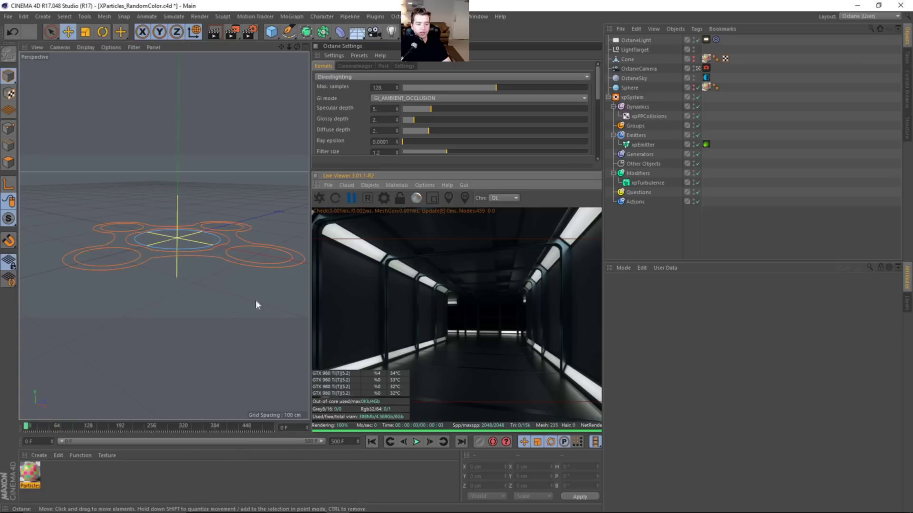
left_click(417, 442)
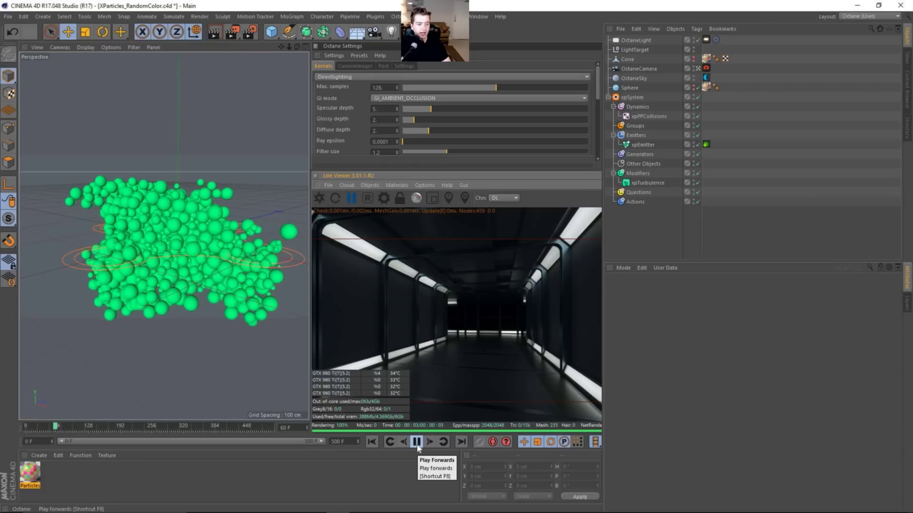
left_click(417, 445)
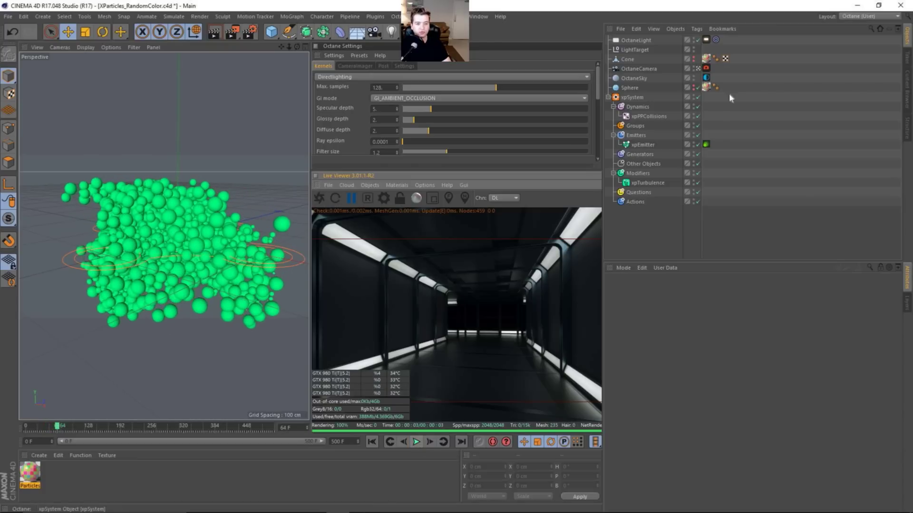
Step: Inspect the xpSystem settings, then select the Emitters folder
left_click(632, 98)
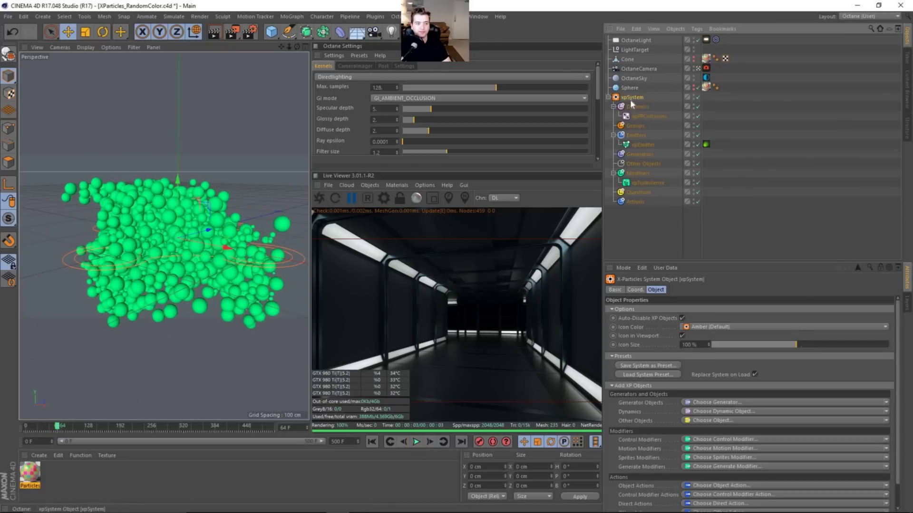
left_click(426, 16)
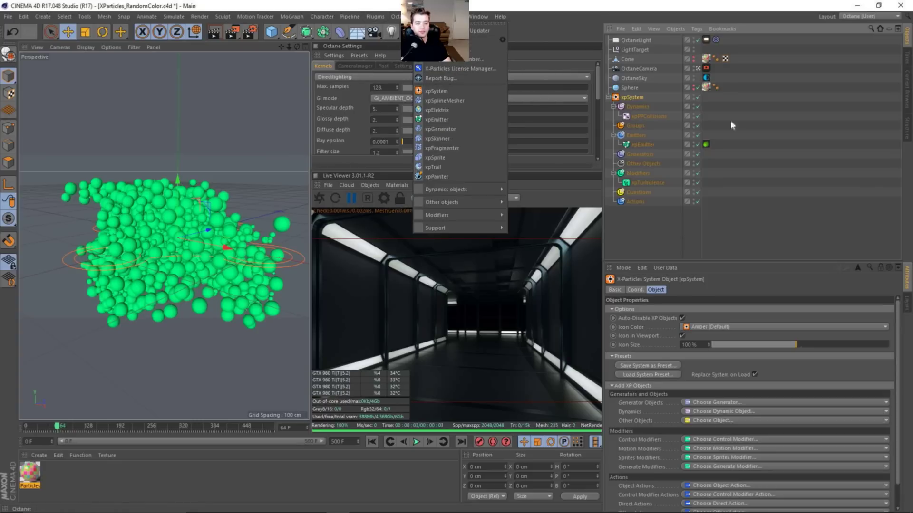
left_click(780, 150)
left_click(637, 136)
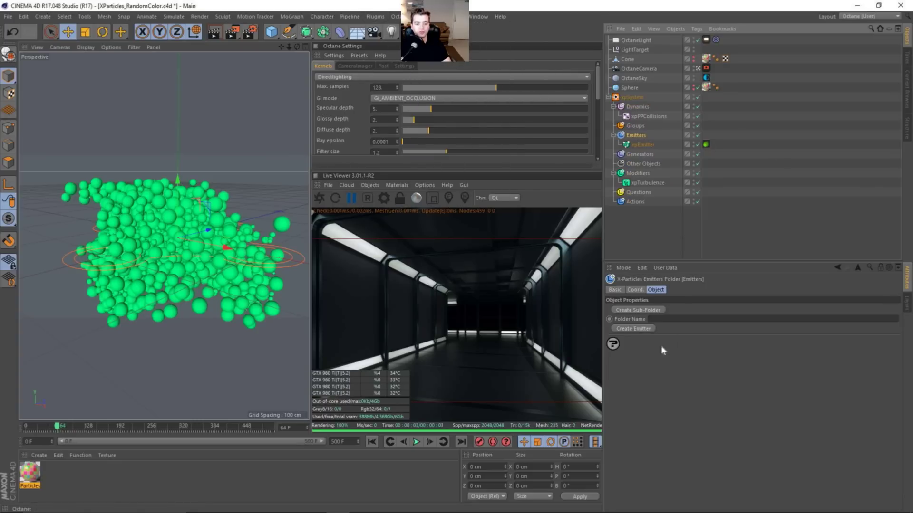
Step: Show the xpEmitter's Emission tab: Rate mode, birthrate 1000, radius 4 cm
left_click(645, 144)
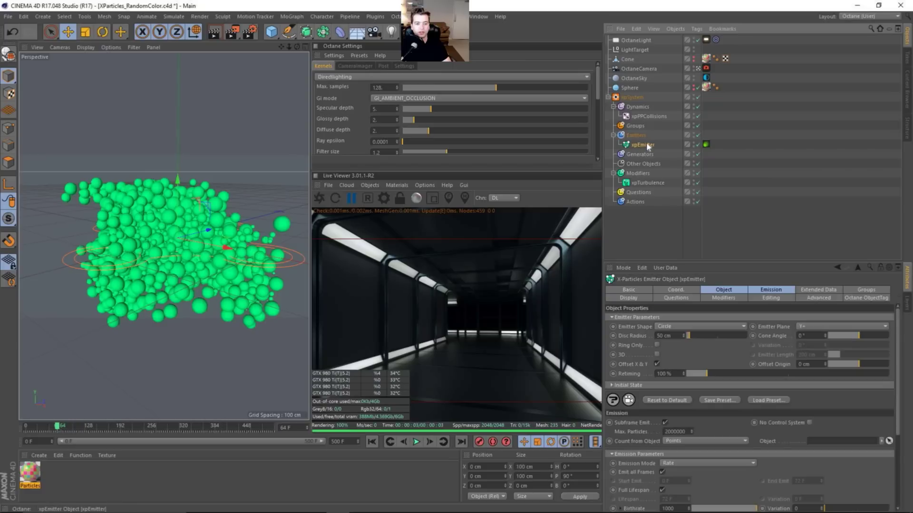
left_click(724, 290)
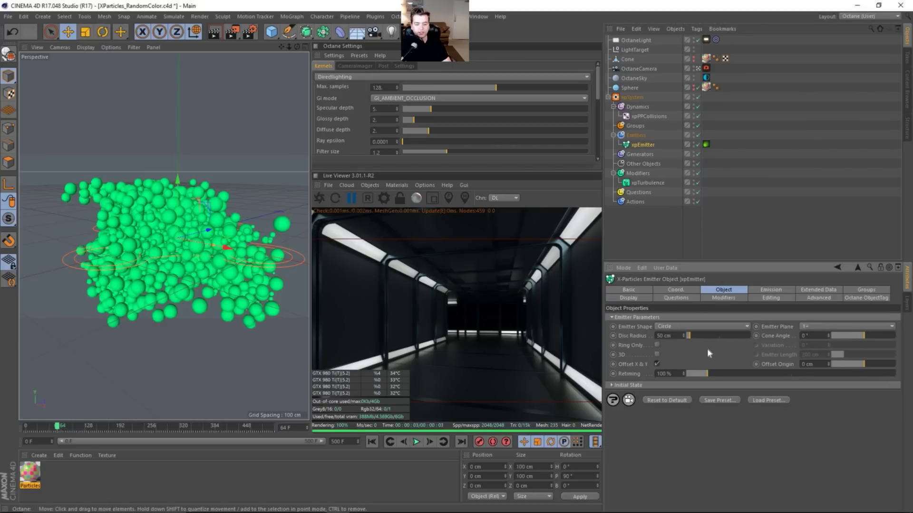
left_click(768, 291)
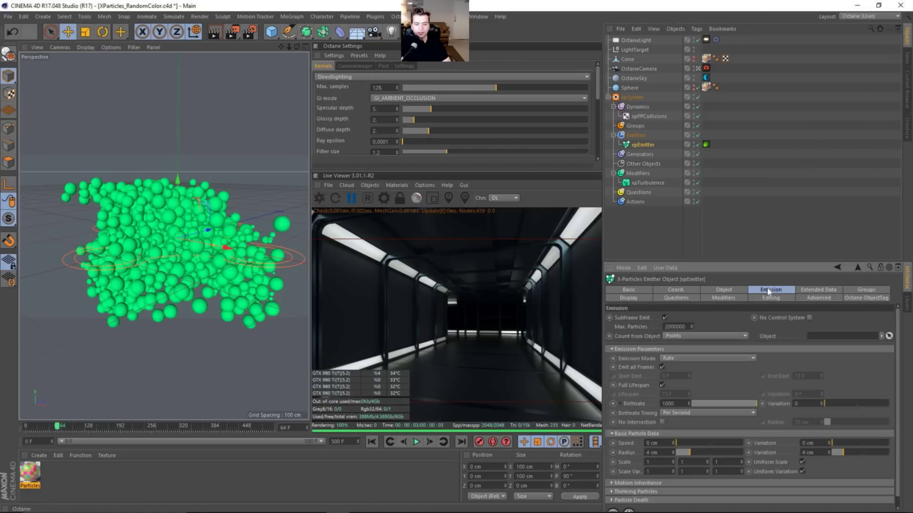
scroll(647, 442, "down", 1)
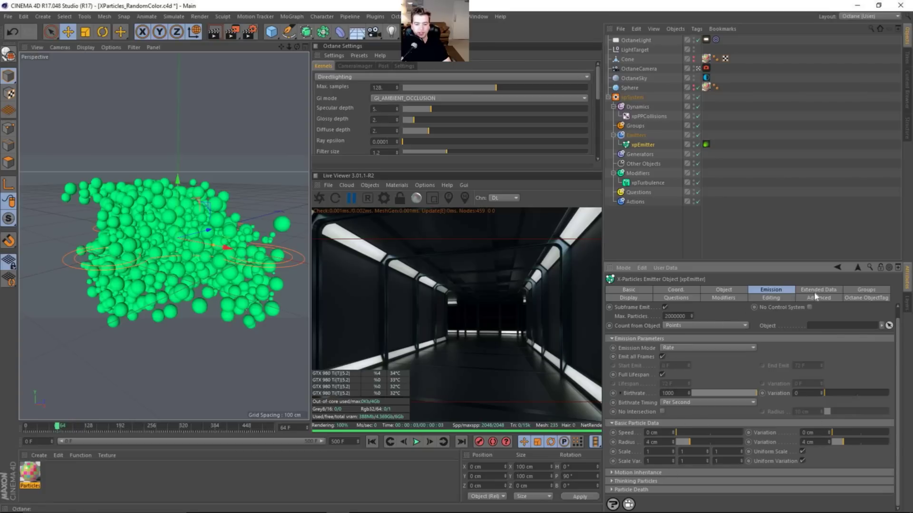
Step: Set the emitter's Editor Display to Circle and replay the simulation to frame 52
left_click(624, 299)
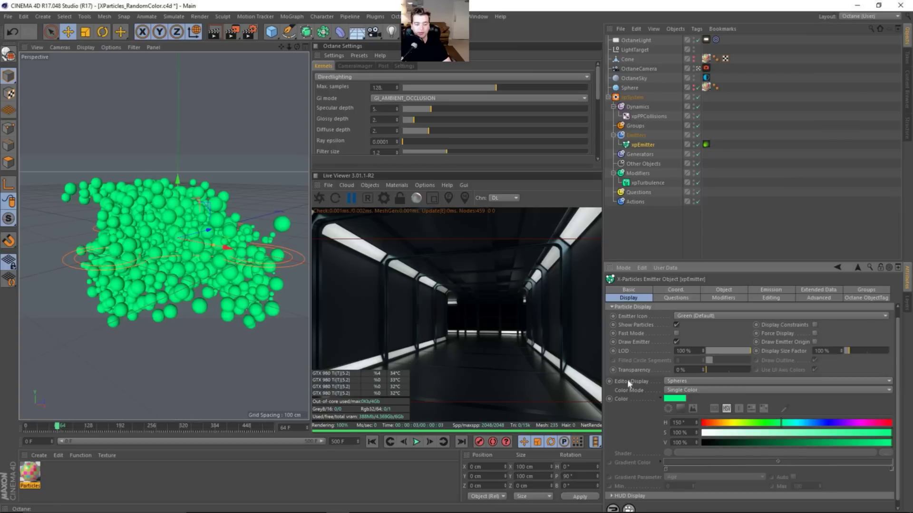
left_click(680, 383)
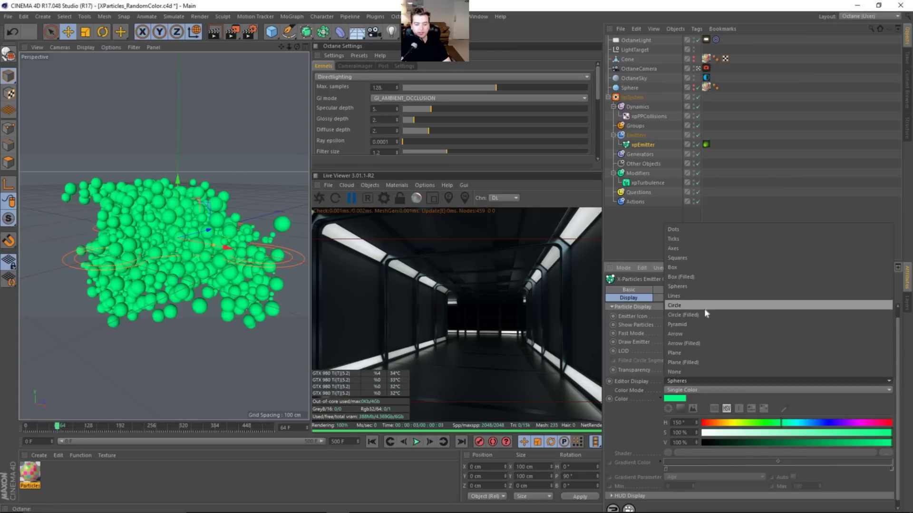
left_click(683, 308)
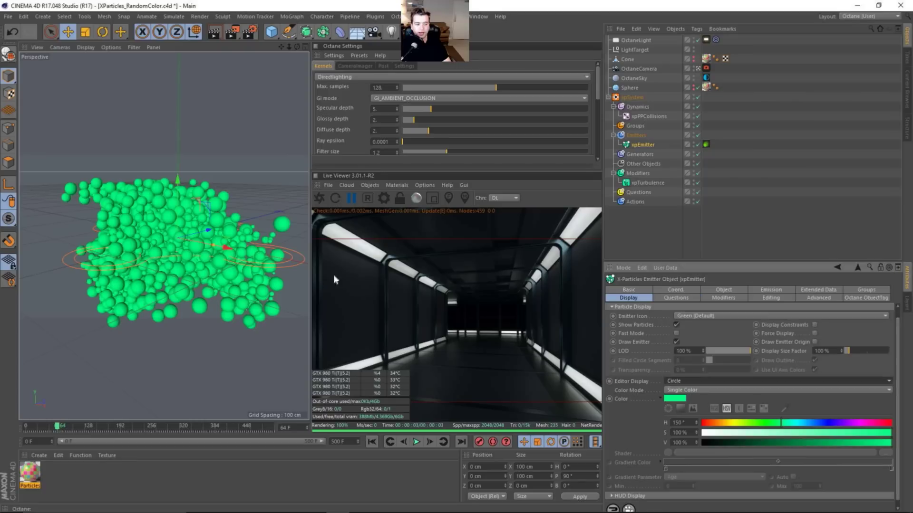
left_click(372, 442)
left_click(417, 443)
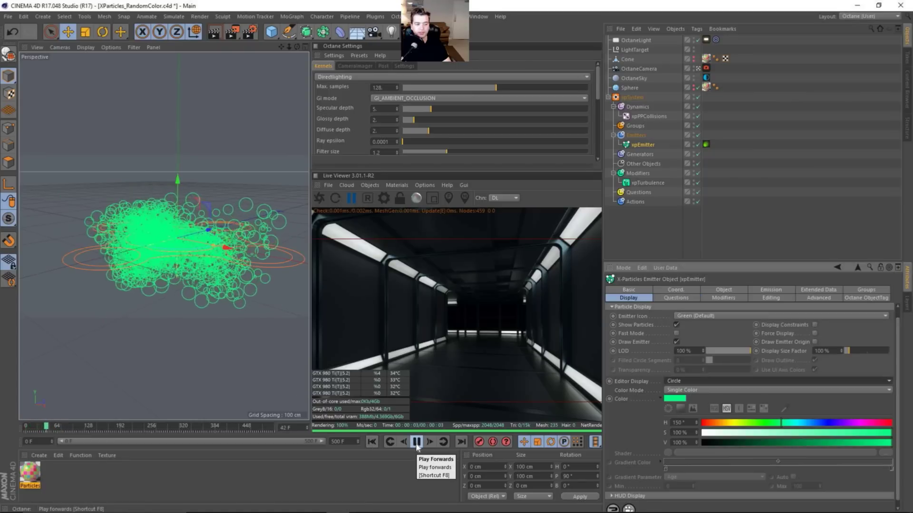
left_click(417, 442)
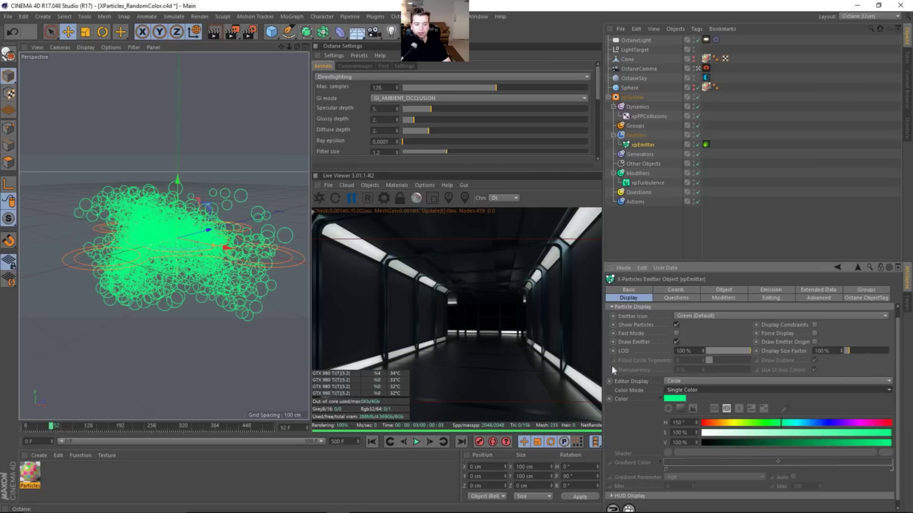
Step: Set Editor Display back to Spheres, replay to frame 51, and deselect
left_click(699, 381)
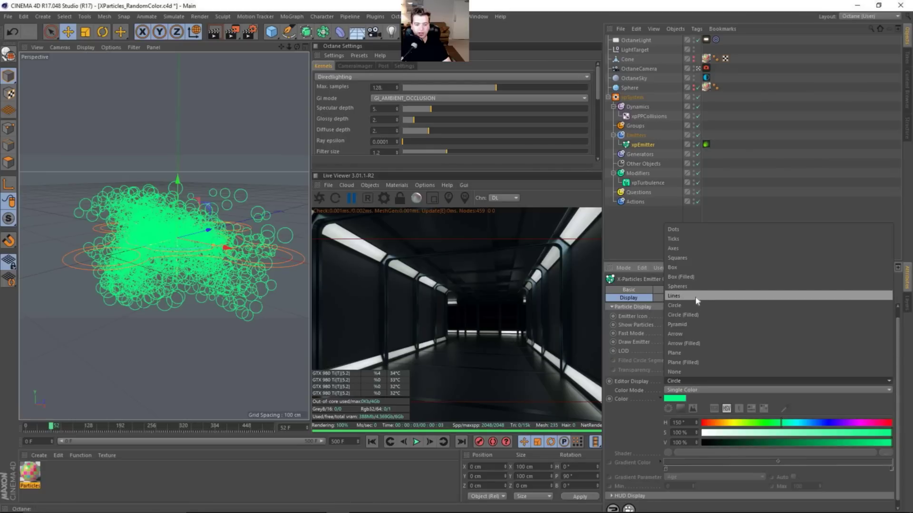
left_click(676, 286)
left_click(372, 441)
left_click(416, 443)
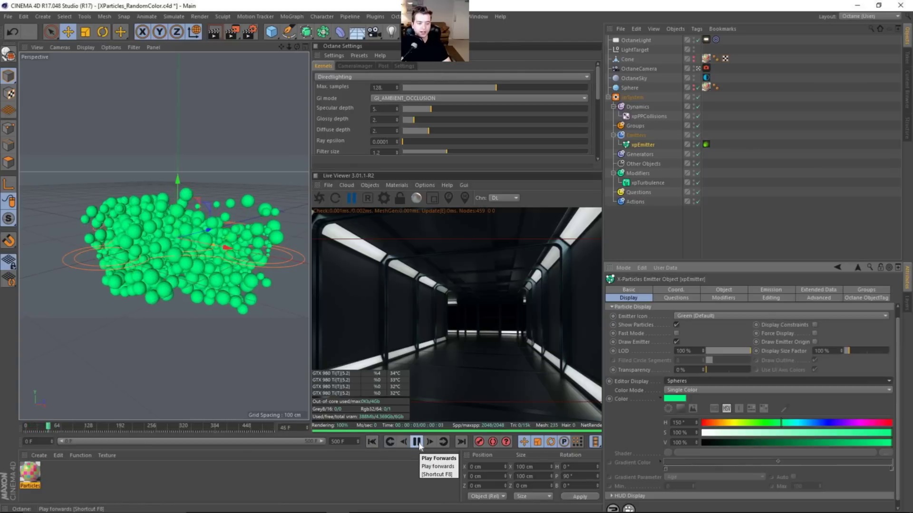
left_click(416, 443)
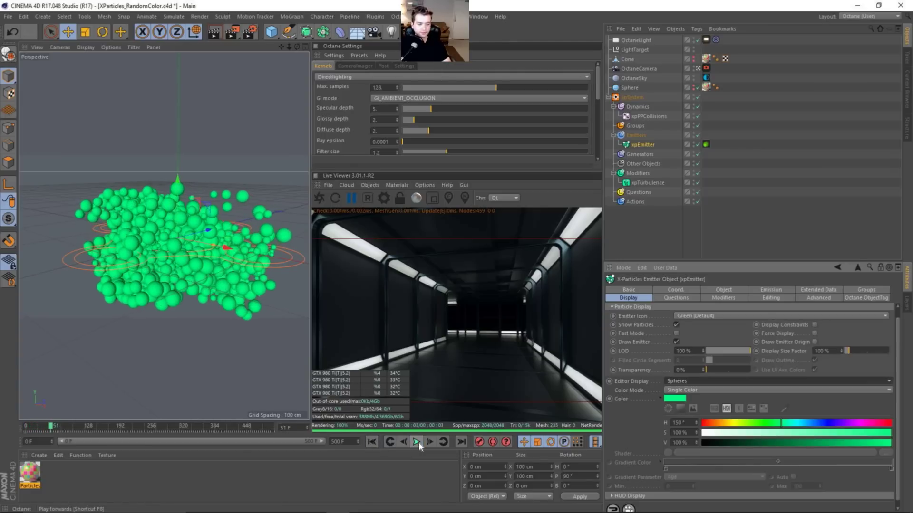
left_click(710, 222)
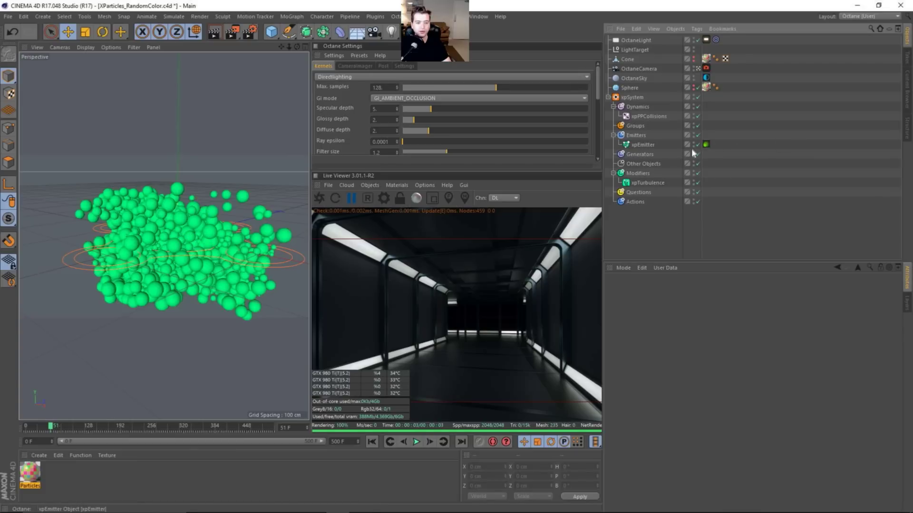
Step: Check the xpEmitter's Octane ObjectTag and Sphere object, keeping particles rendered as Sphere
left_click(706, 144)
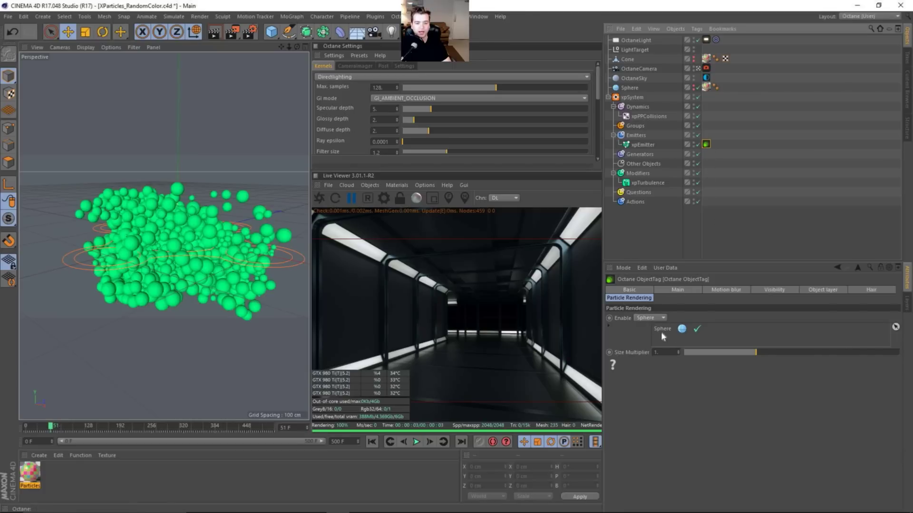
left_click(629, 87)
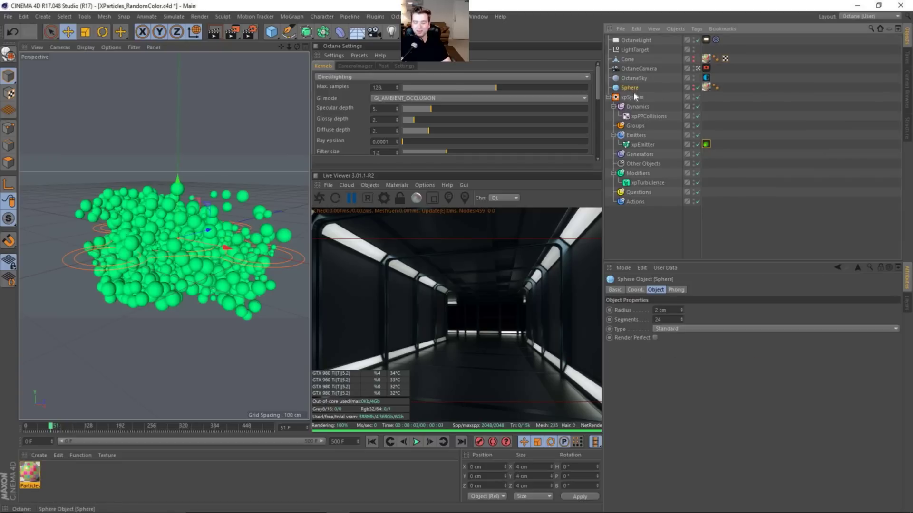
left_click(706, 144)
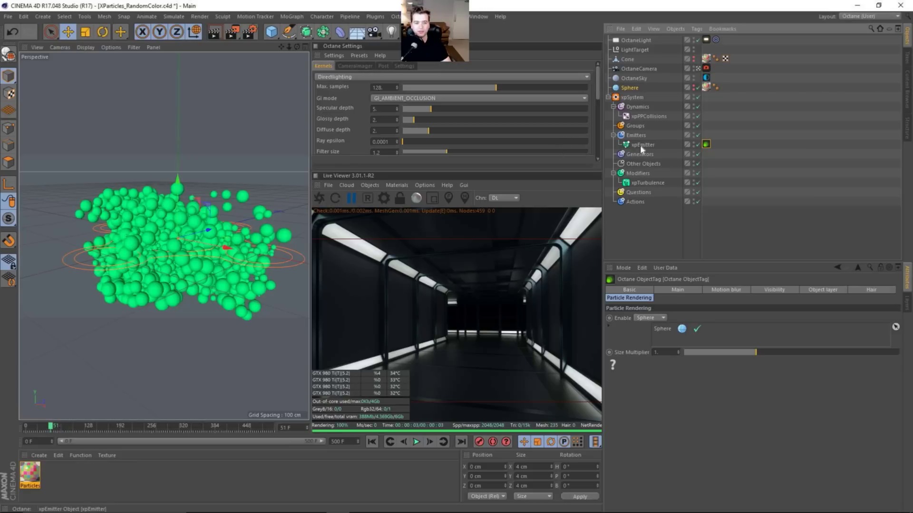
left_click(663, 318)
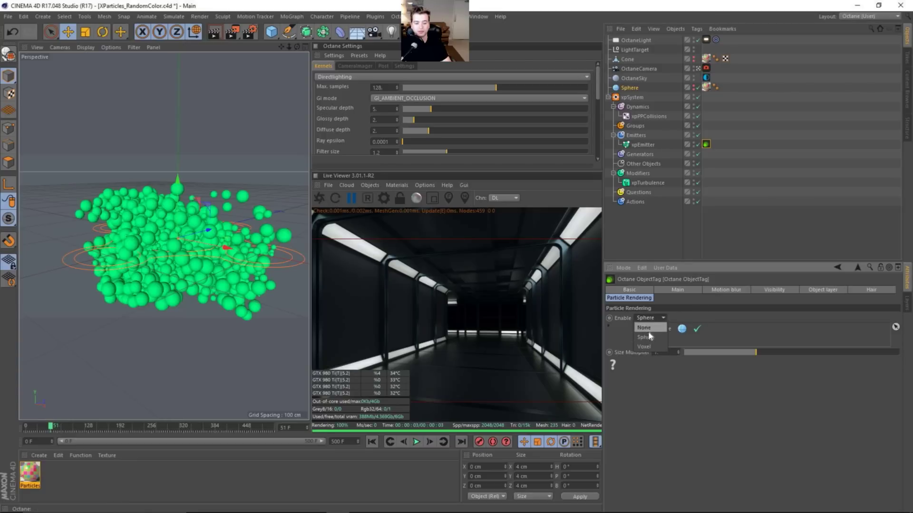
left_click(651, 338)
Step: Inspect the xpTurbulence modifier: Independent mode, Curl noise, scale 100%, strength 5
left_click(640, 174)
left_click(643, 182)
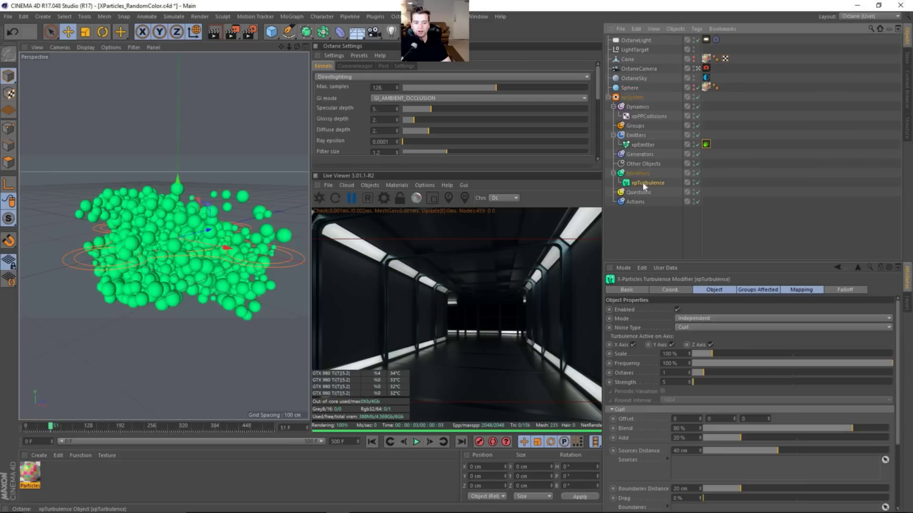
left_click(640, 174)
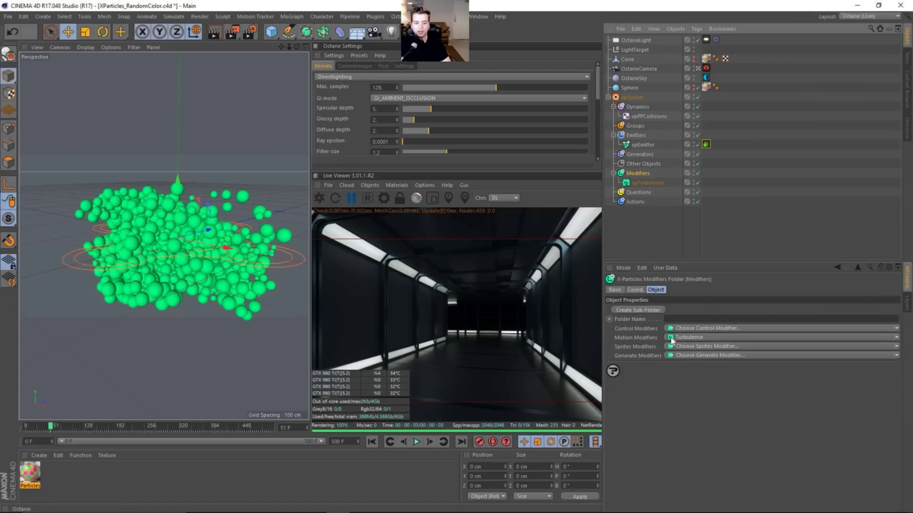
left_click(658, 184)
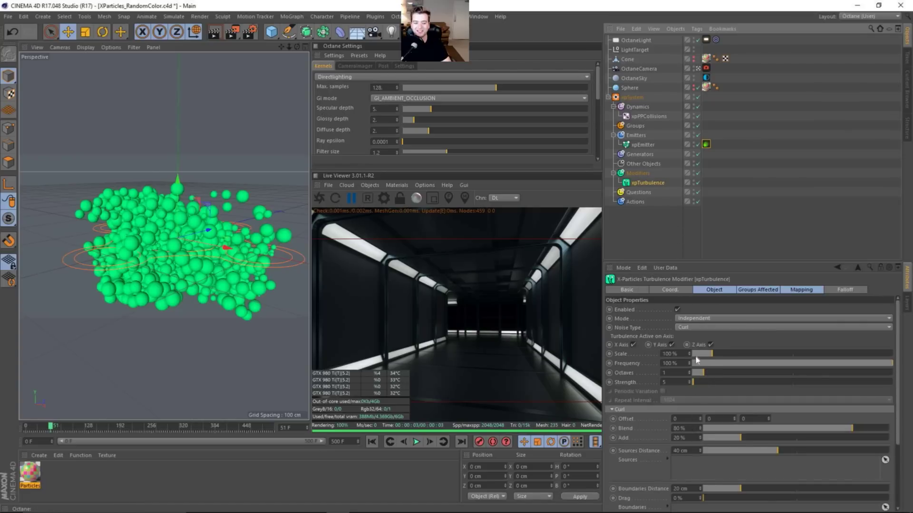
Step: Deselect, restart the Octane live render, and select the Particles material
left_click(728, 148)
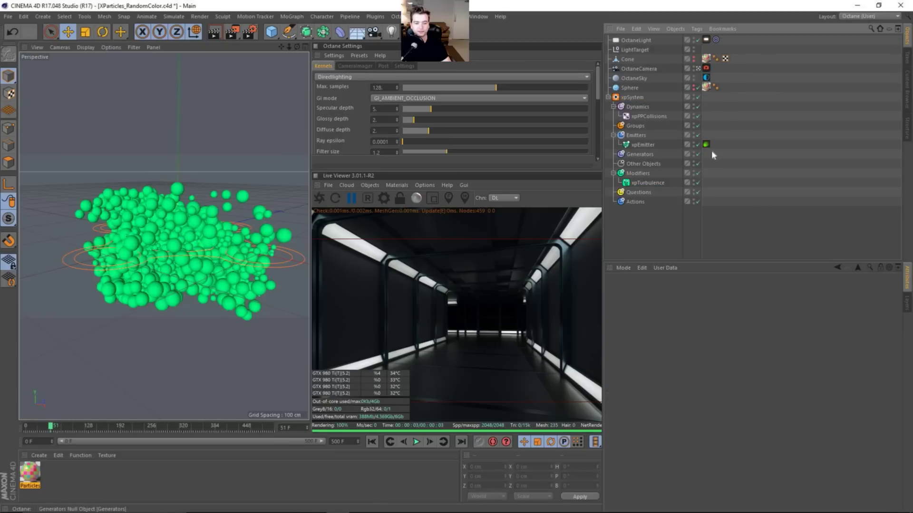
left_click(319, 198)
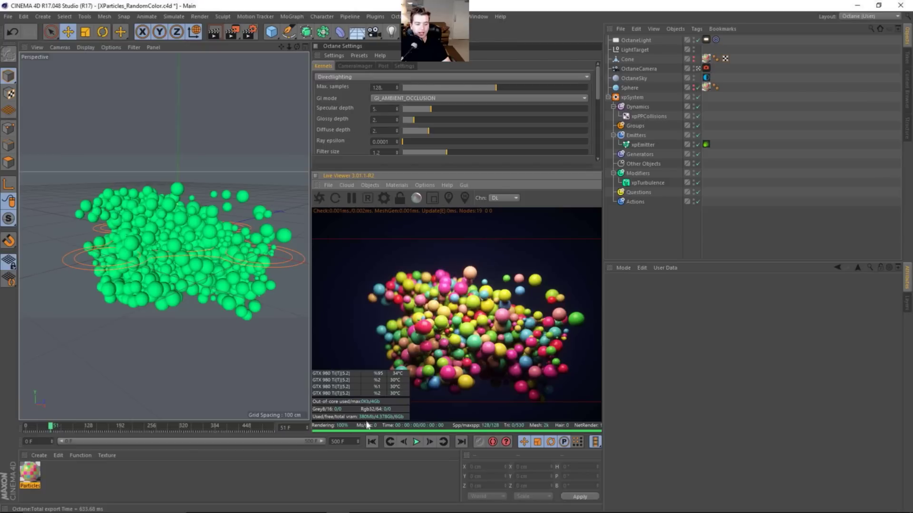
left_click(37, 478)
Step: Set one Diffuse gradient knot of the Particles material to blue (H 249°, S 100%, V 100%)
double_click(37, 477)
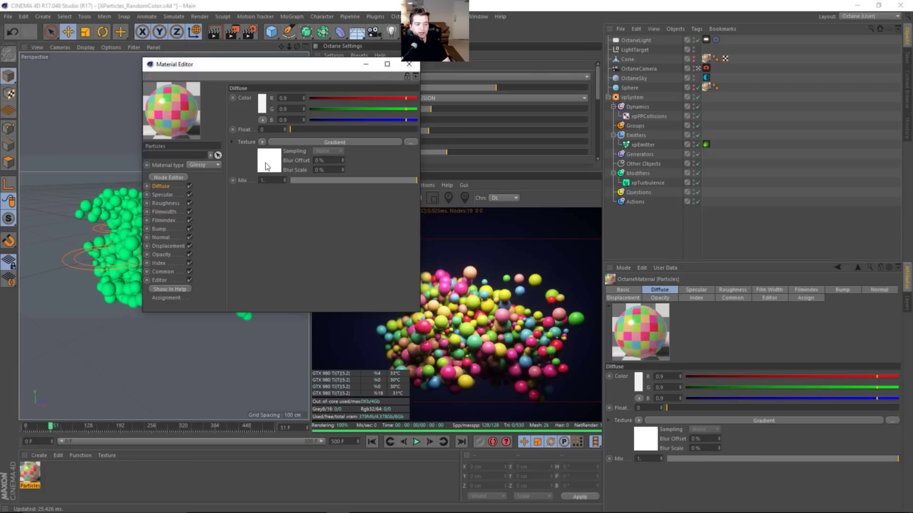
left_click(265, 163)
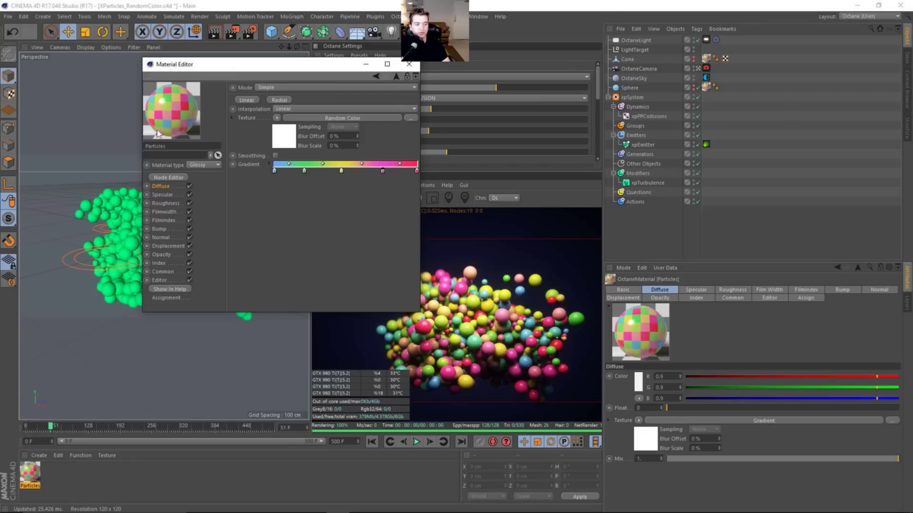
double_click(360, 172)
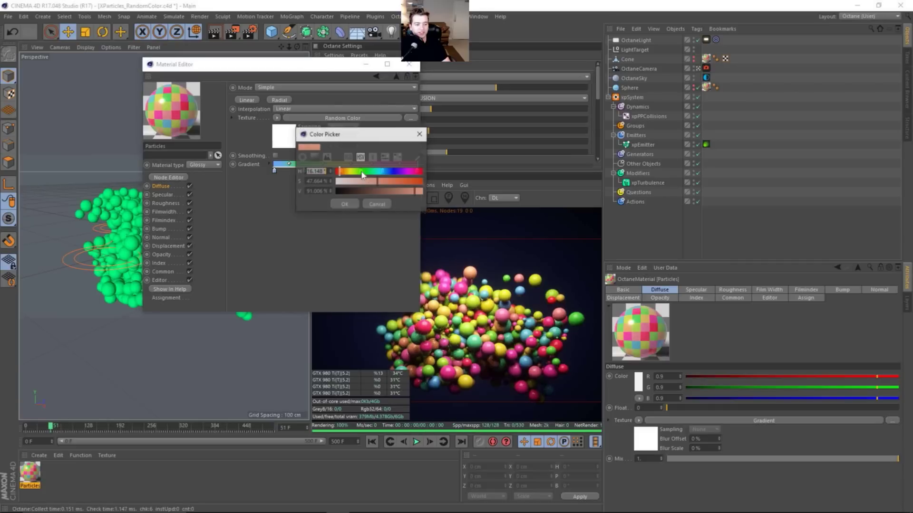
left_click_drag(366, 136, 387, 204)
left_click(410, 244)
left_click_drag(409, 244, 448, 252)
left_click(445, 259)
left_click(371, 274)
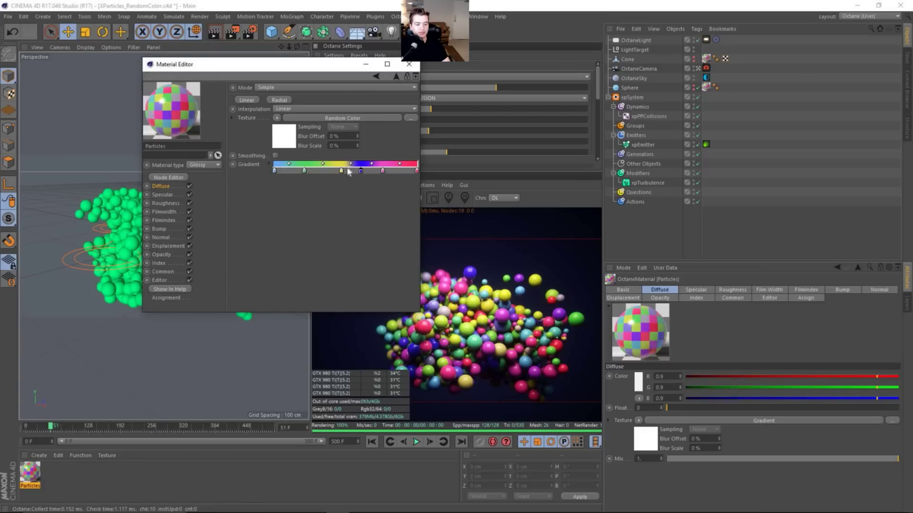
Step: Review the material's Specular, Roughness and Index settings, then close the Material Editor
mouse_move(316, 72)
left_mouse_down()
mouse_move(269, 65)
mouse_move(301, 76)
left_mouse_up()
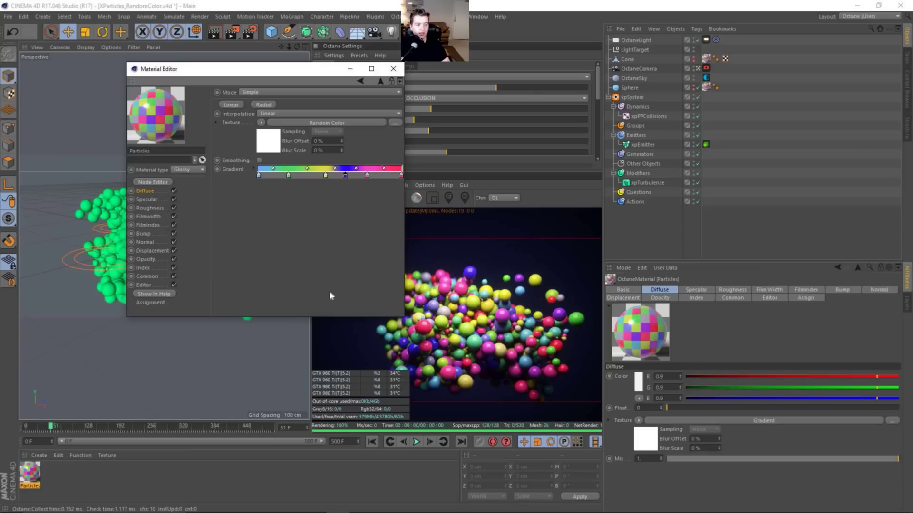
left_click_drag(237, 72, 350, 106)
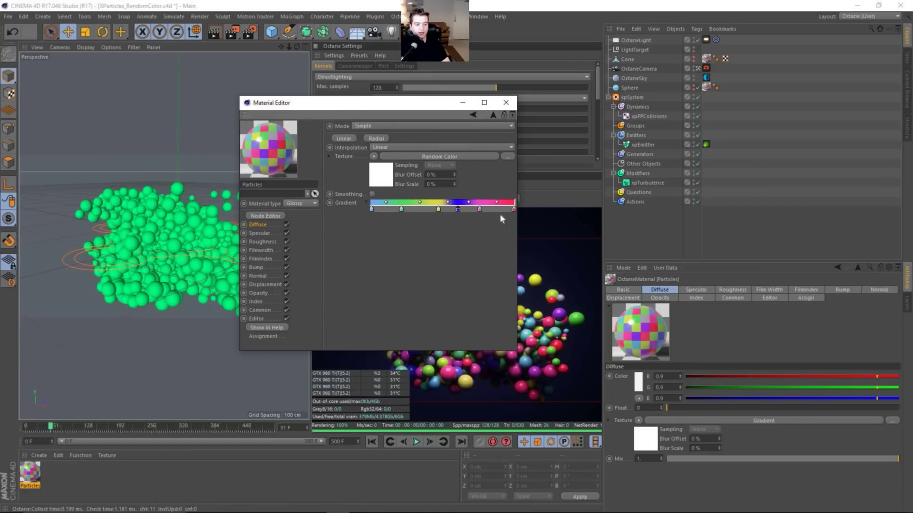
left_click_drag(413, 110, 278, 104)
left_click(127, 230)
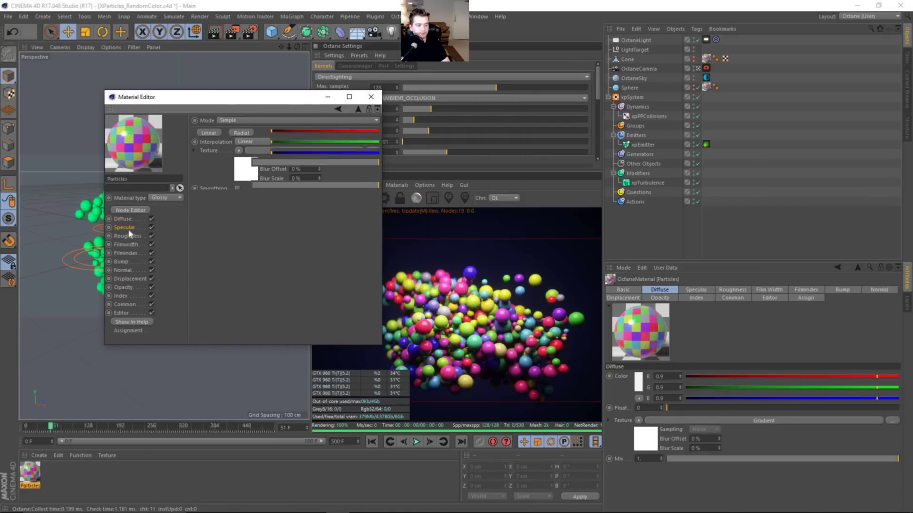
left_click(128, 236)
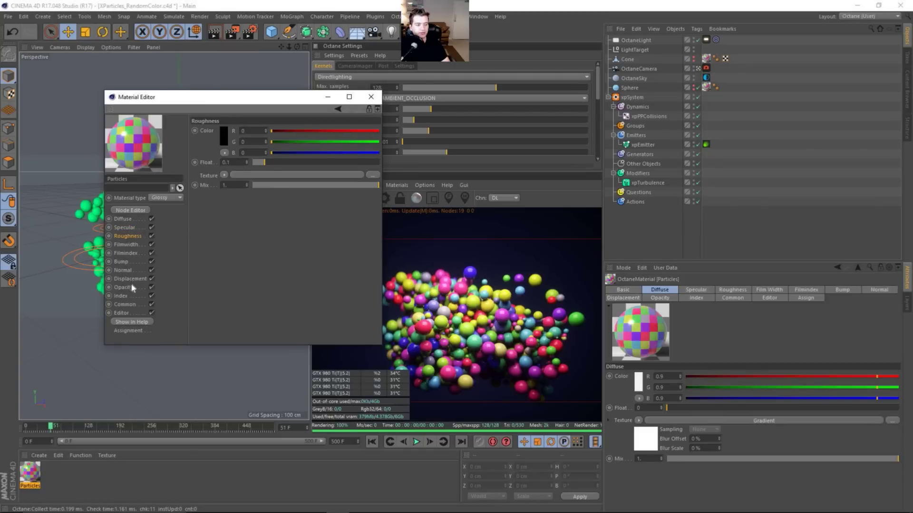
left_click(124, 295)
left_click_drag(250, 99, 272, 102)
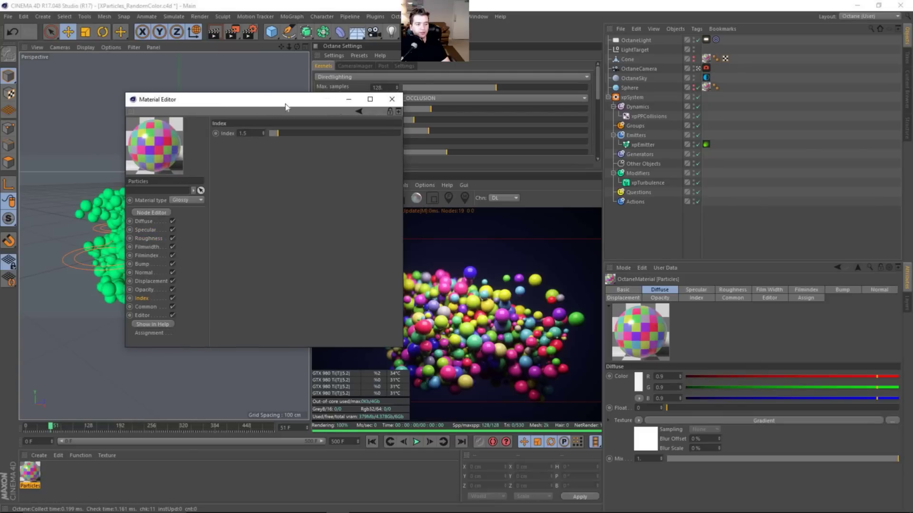
left_click(392, 100)
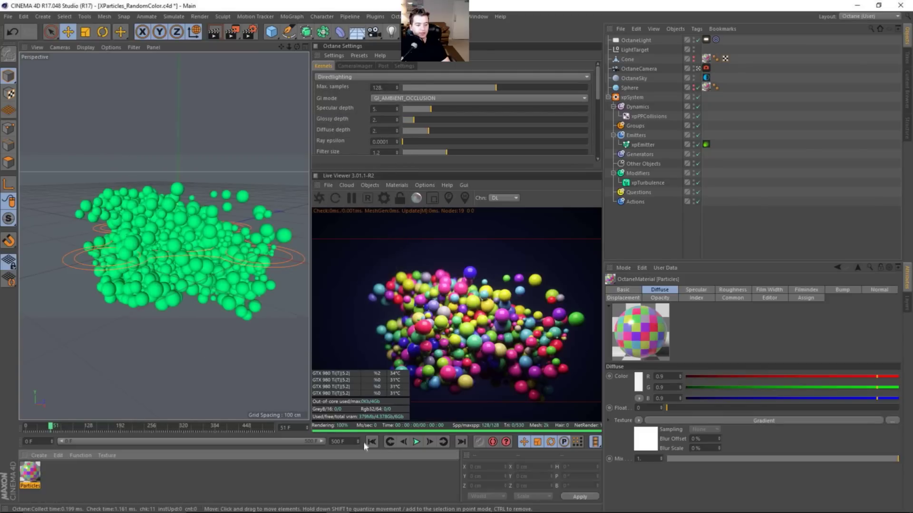
Step: Play to frame 70 and enable the Octane camera's bloom and glare post processing
left_click(416, 442)
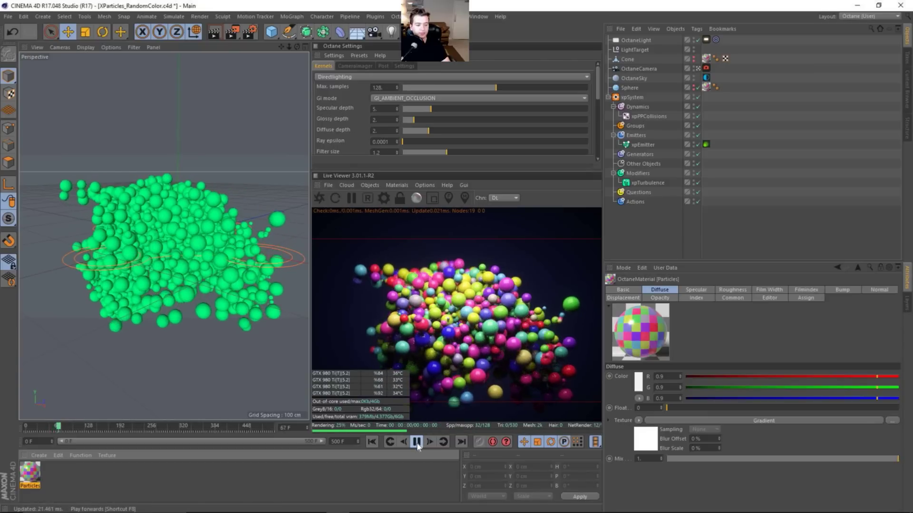
left_click(416, 443)
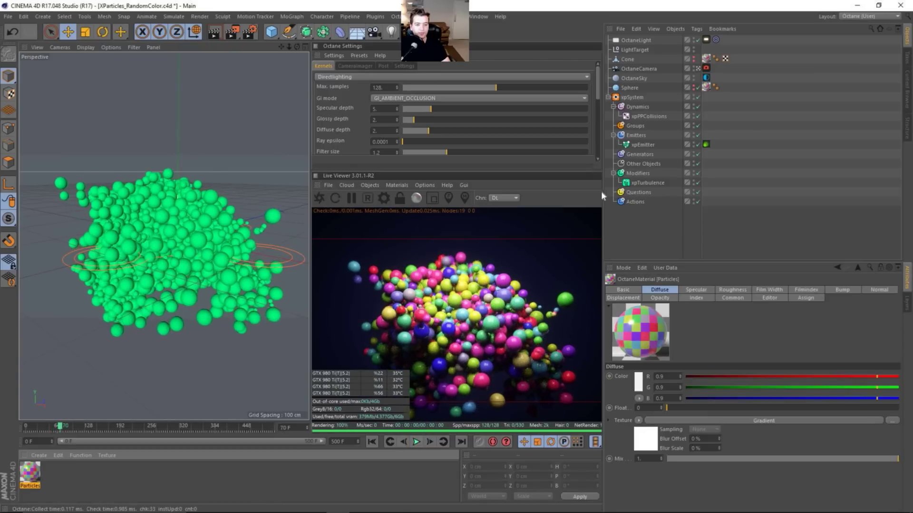
left_click(706, 68)
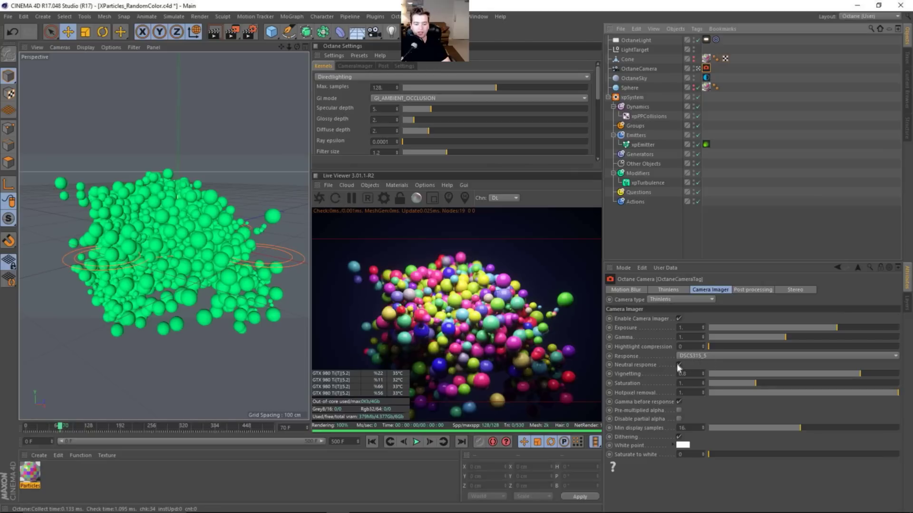
left_click(750, 290)
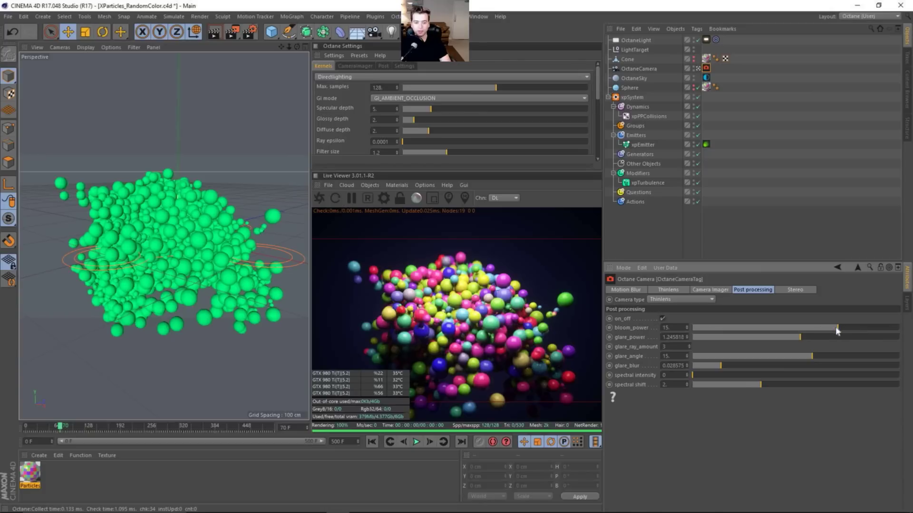
left_click(663, 318)
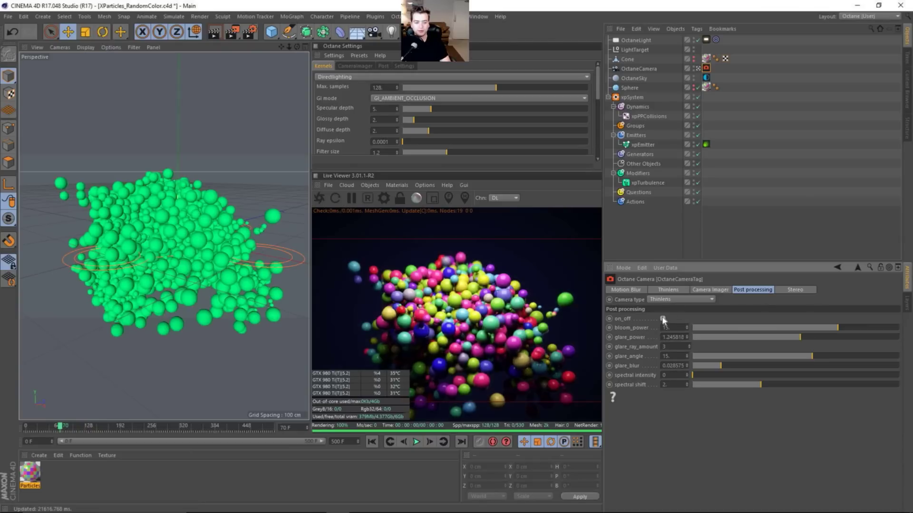
Step: Refocus the Thinlens camera on the particles, giving focal depth 270.747
left_click(665, 290)
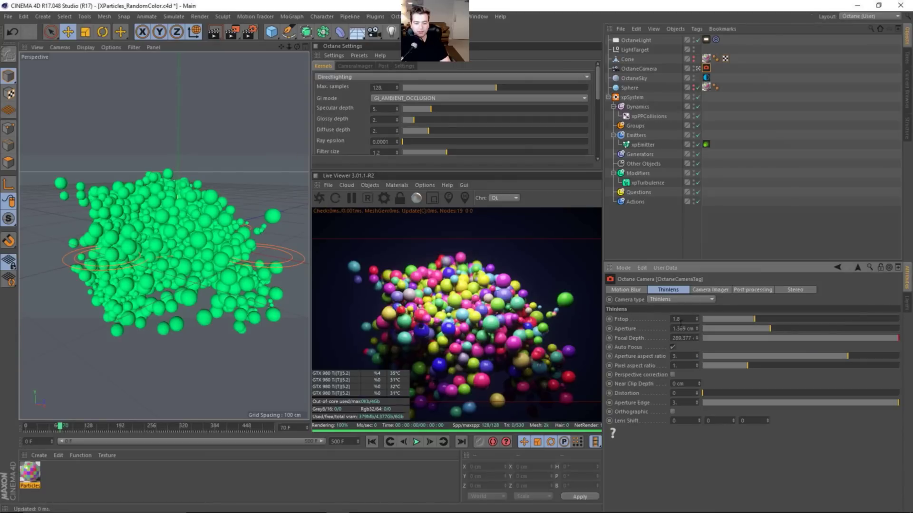
left_click(672, 347)
left_click(353, 269)
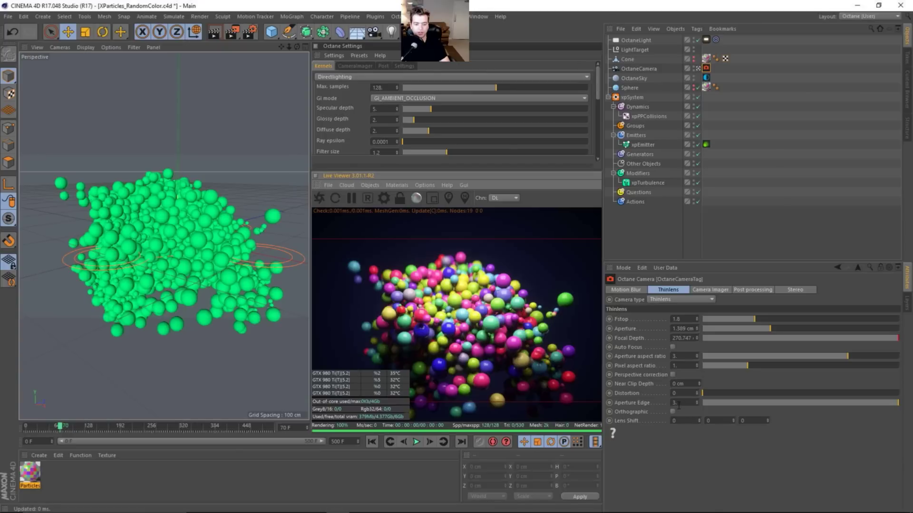
Step: Enable camera motion blur with a 0.5 s shutter and play to frame 83
left_click(637, 290)
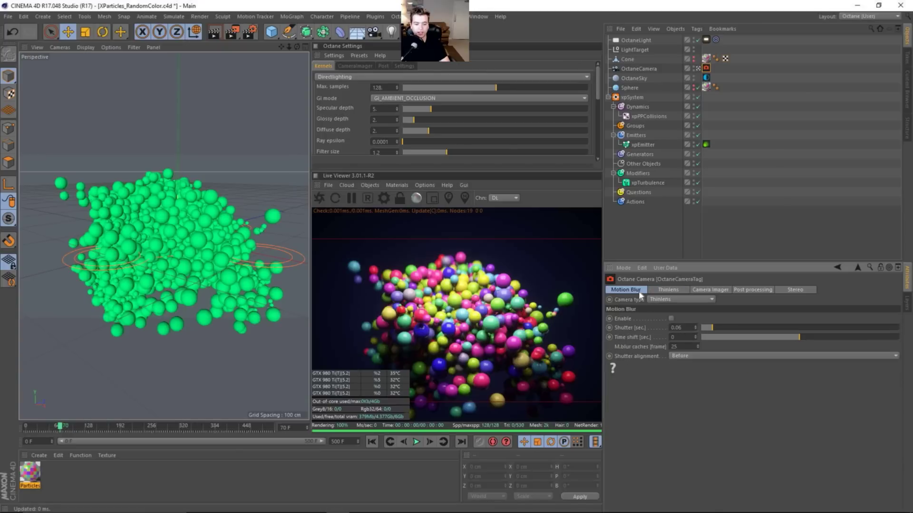
left_click(671, 318)
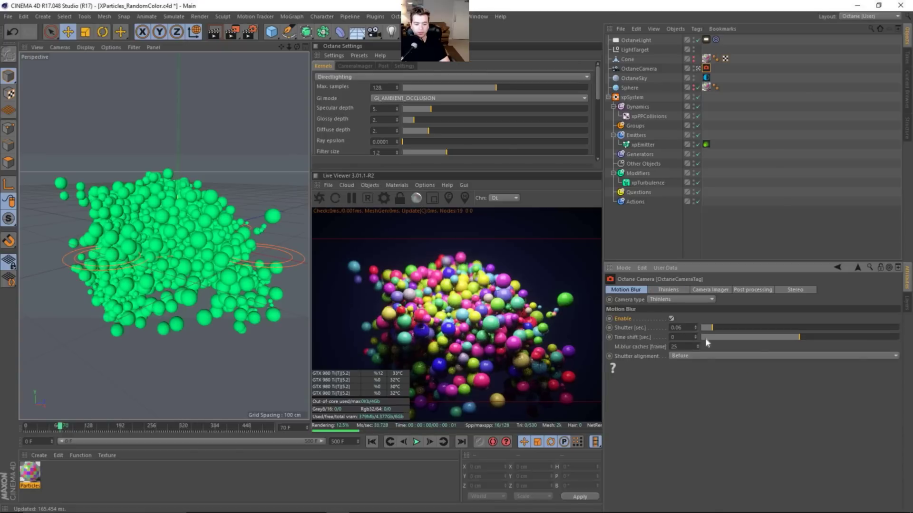
left_click(323, 199)
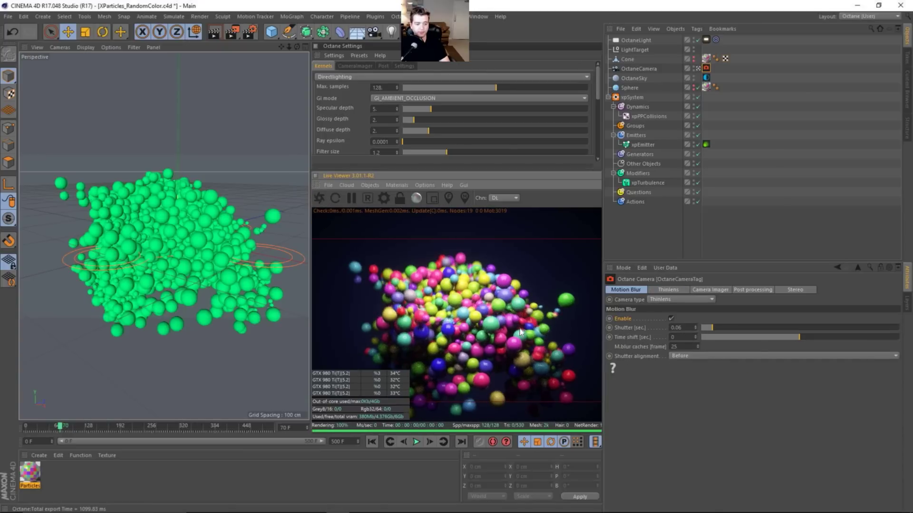
left_click(687, 328)
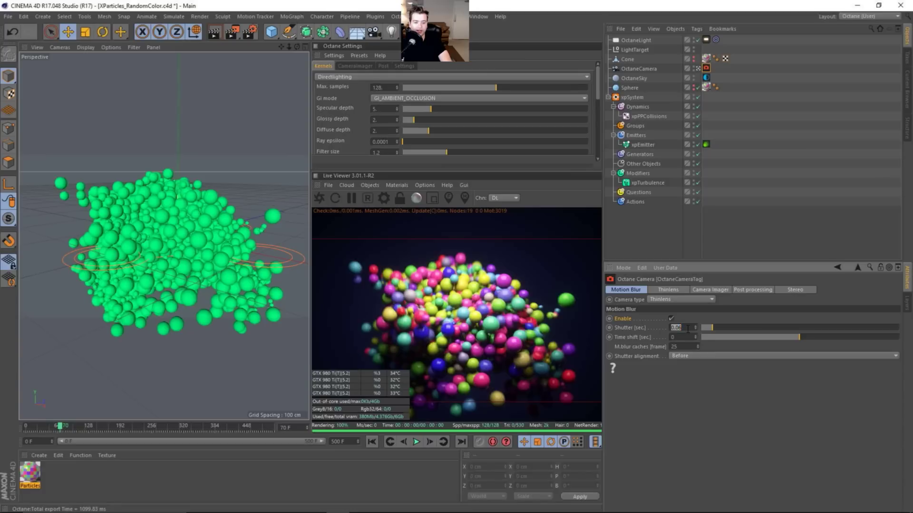
type("1/2")
key("Return")
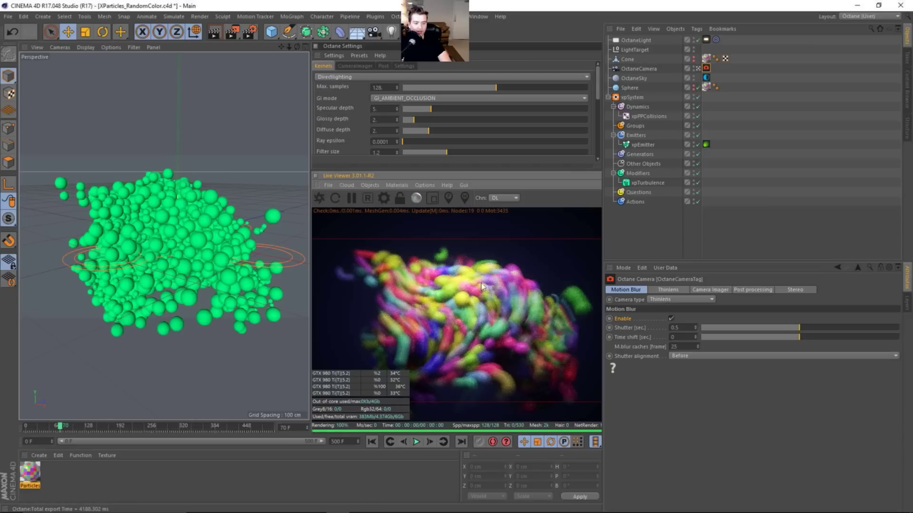
left_click(417, 442)
left_click(417, 442)
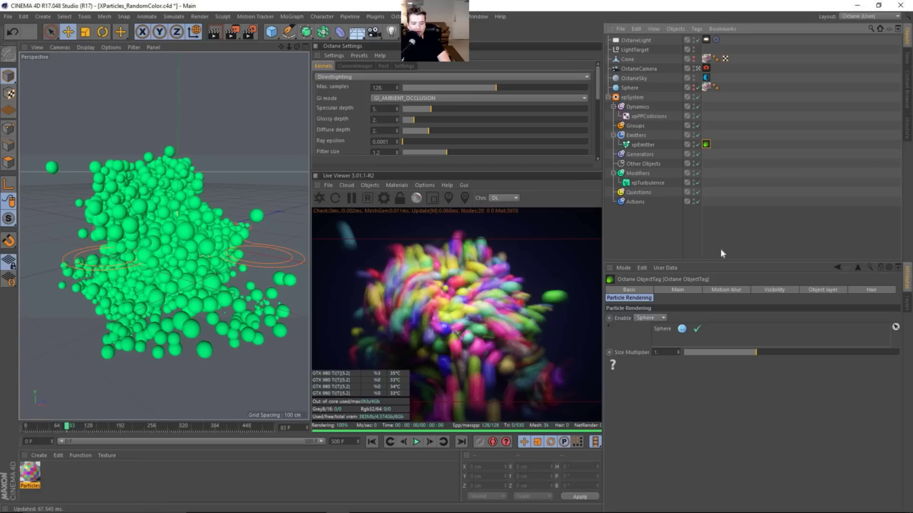
left_click(660, 226)
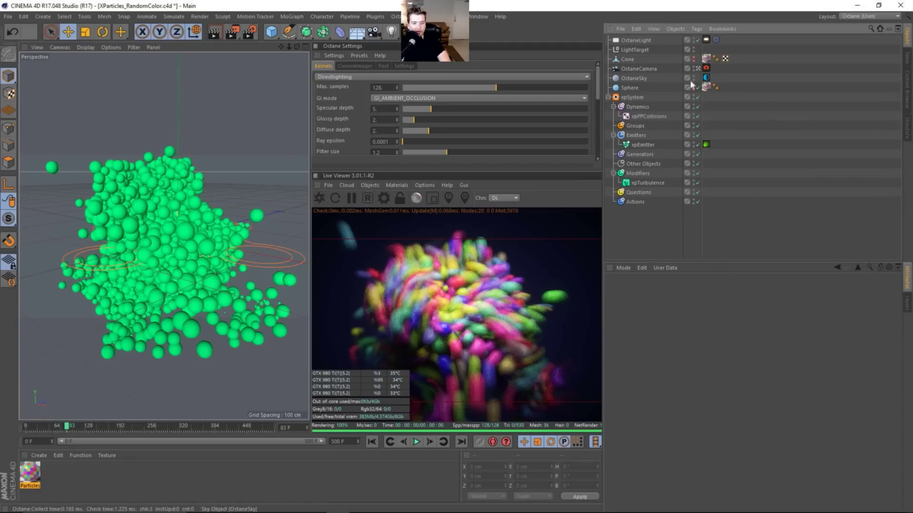
Step: Set the shutter back to 0.06 and disable motion blur
left_click(706, 68)
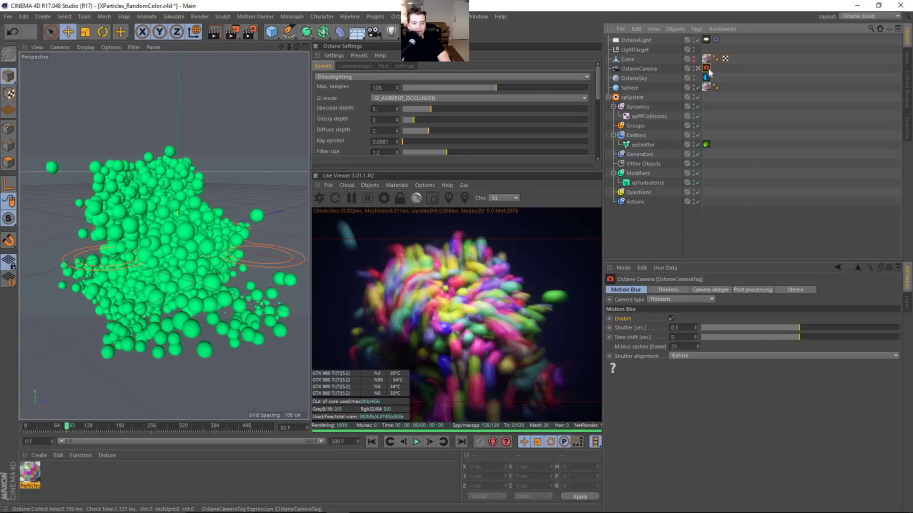
left_click(690, 328)
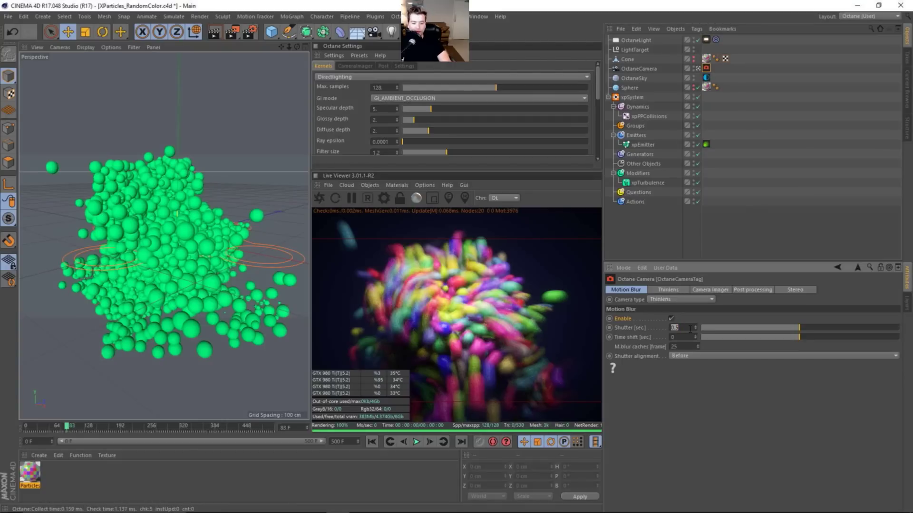
type(".06")
key("Return")
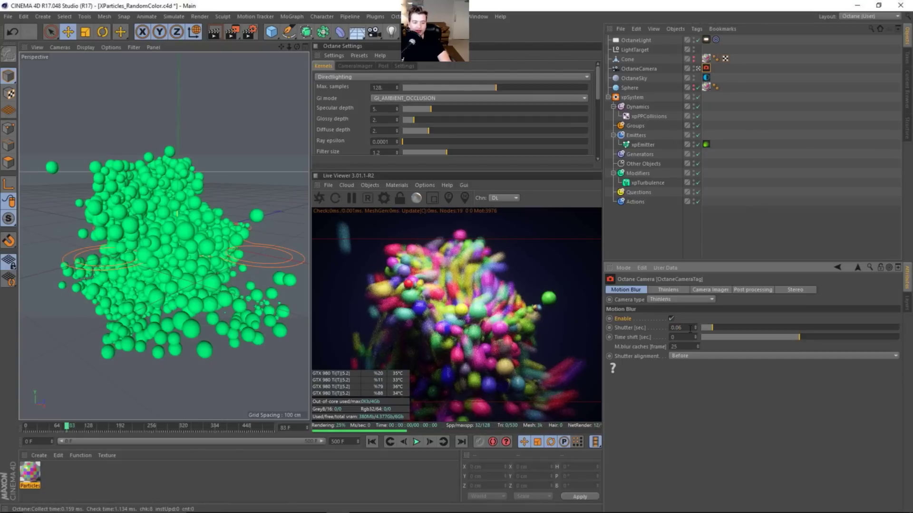
left_click(672, 319)
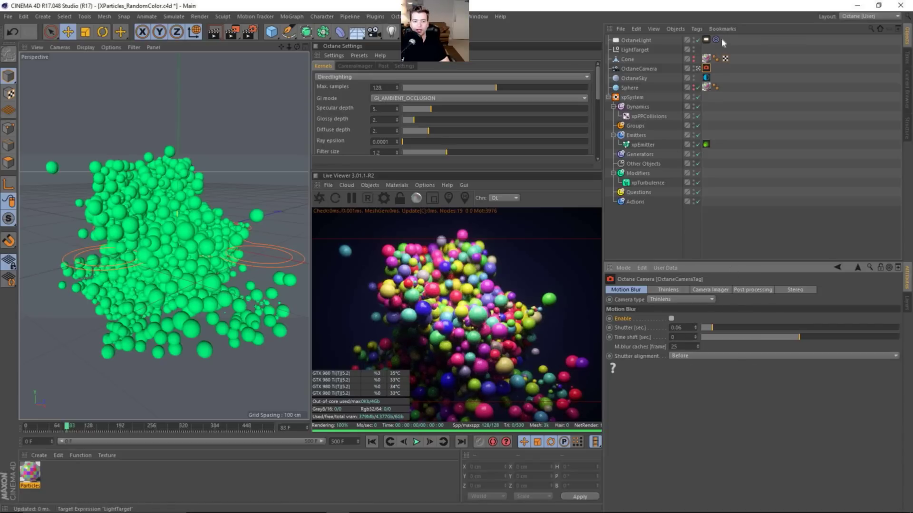
Step: Inspect OctaneLight, its Octane LightTag, the LightTarget null and the light's Target tag
left_click(707, 40)
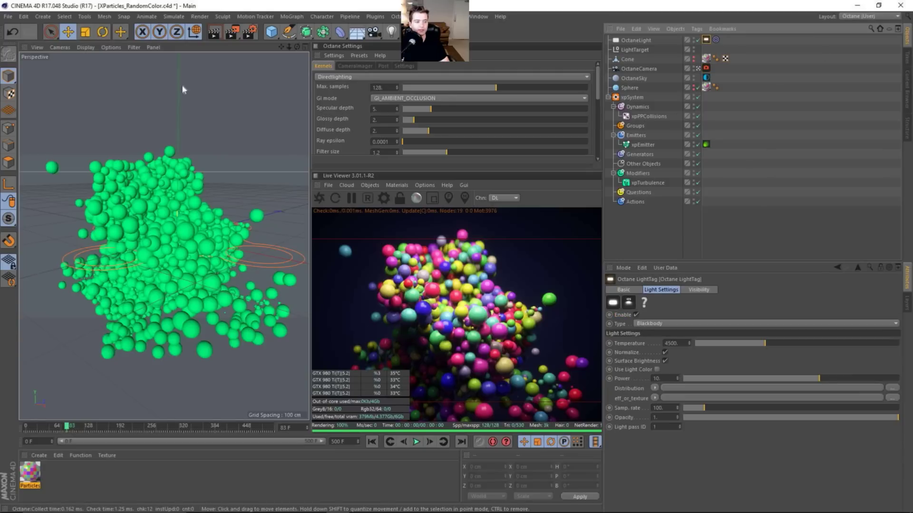
left_click(635, 40)
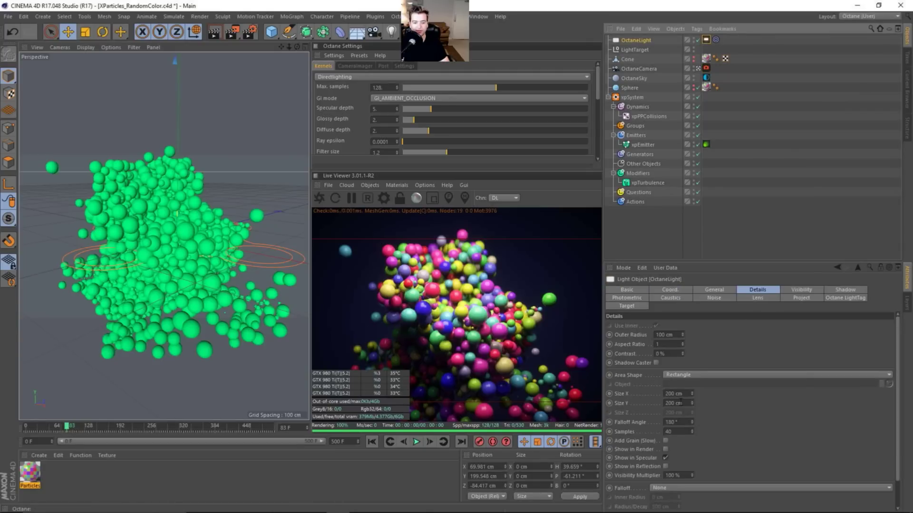
left_click(707, 40)
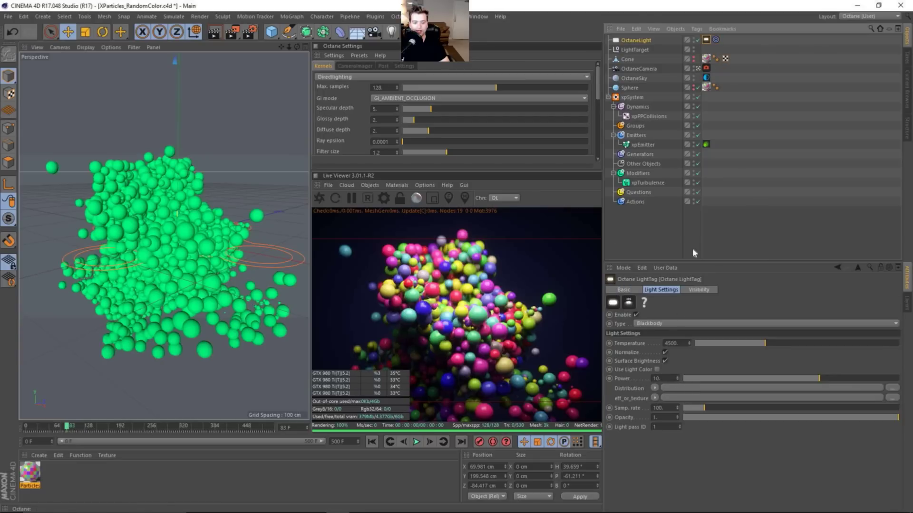
left_click(618, 50)
left_click(716, 40)
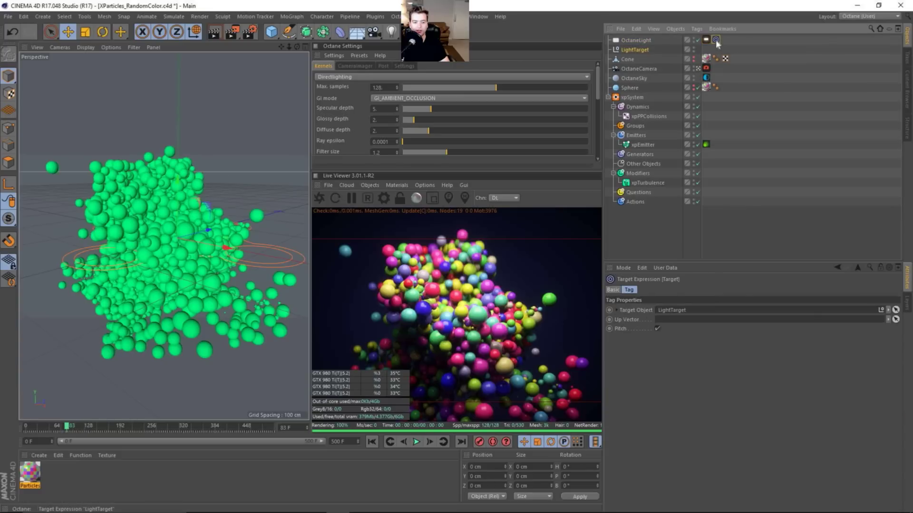
left_click(628, 59)
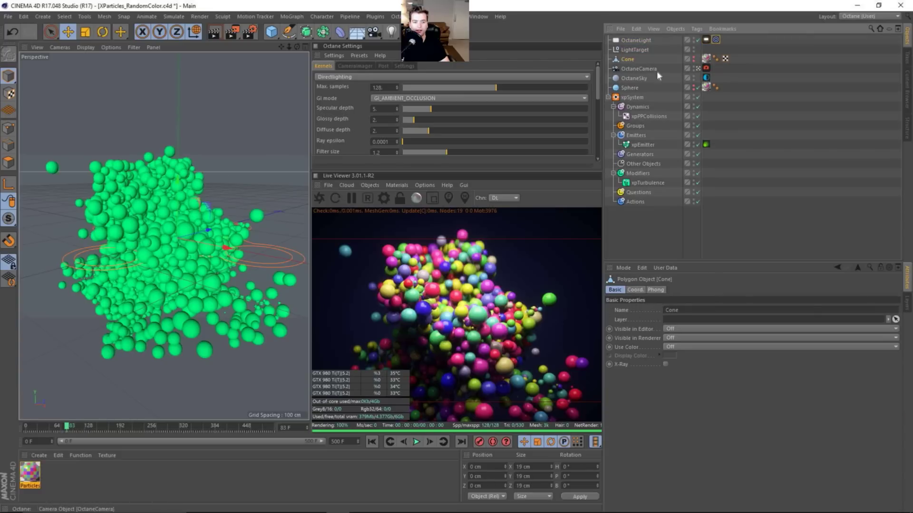
left_click(706, 144)
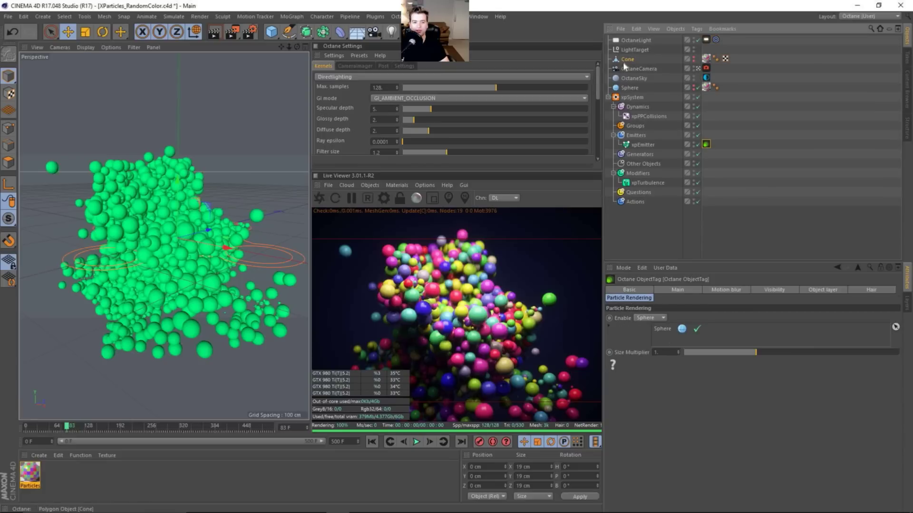
left_click(630, 87)
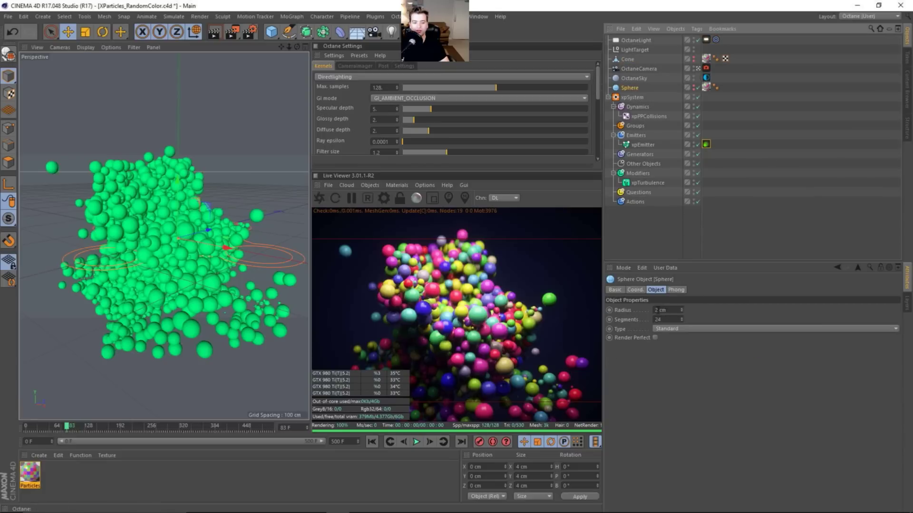
left_click(642, 145)
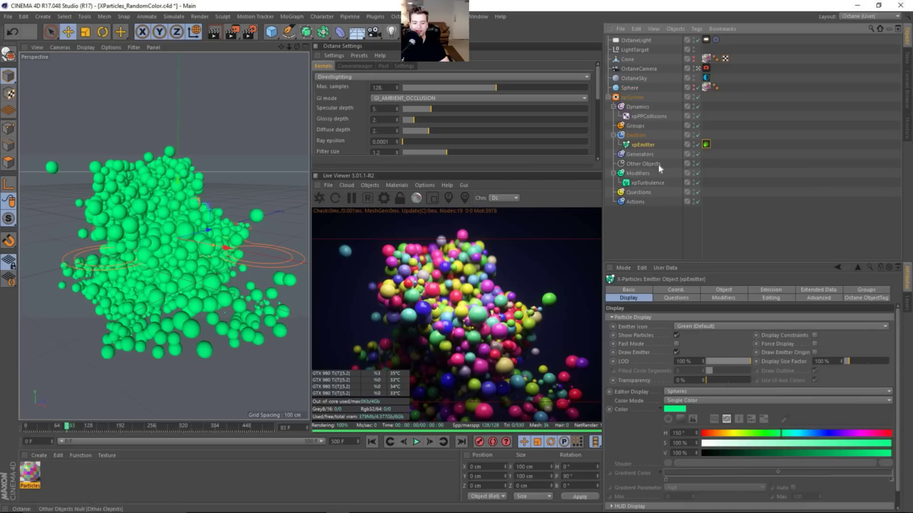
left_click(770, 291)
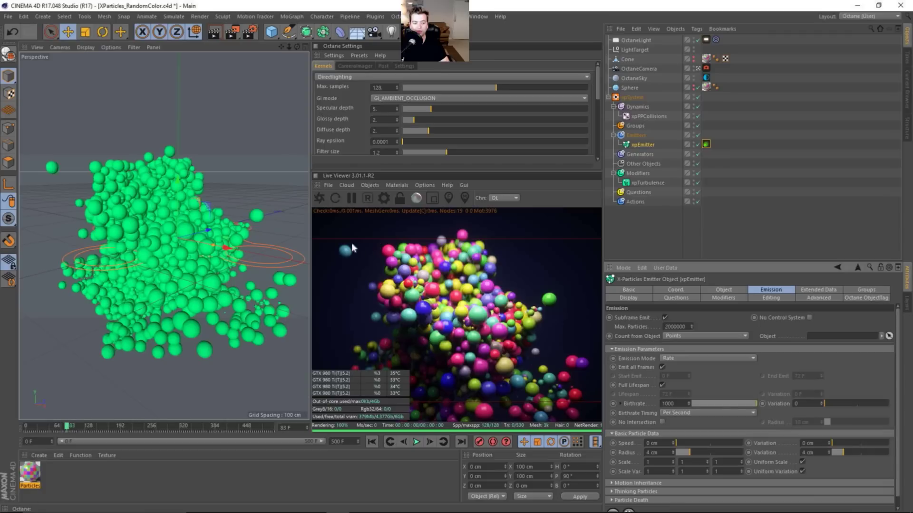
left_click(706, 144)
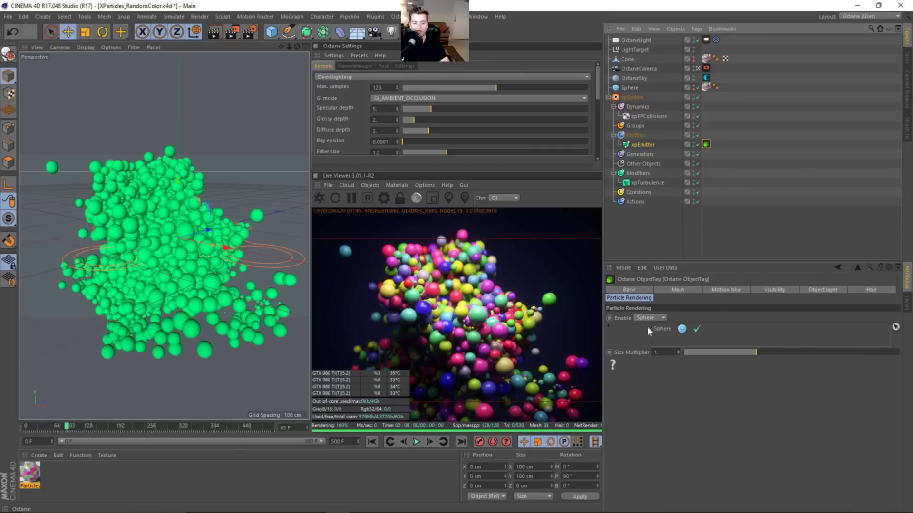
left_click(629, 88)
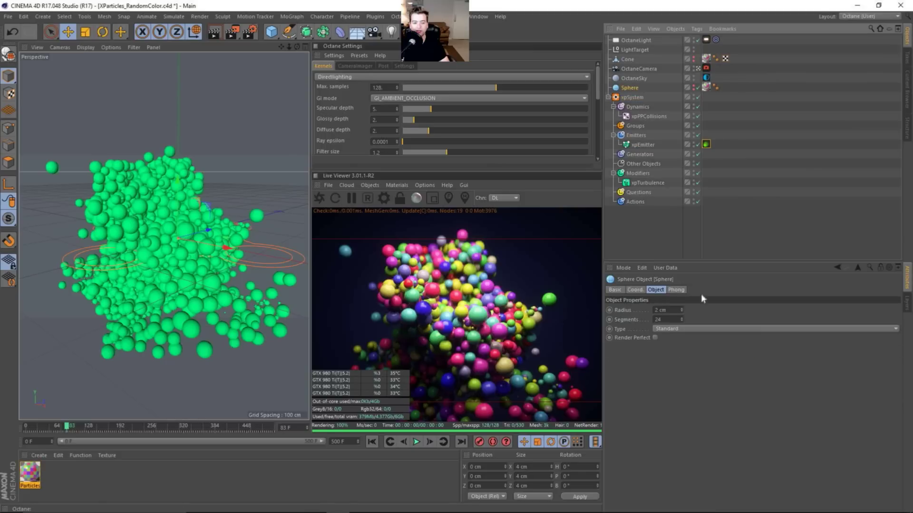
double_click(668, 310)
type("4")
key("Return")
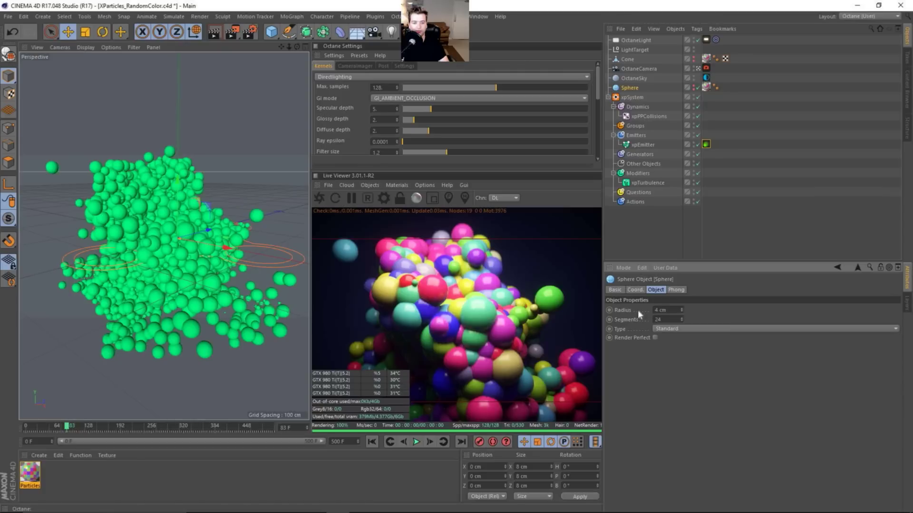
double_click(659, 309)
type("2")
key("Return")
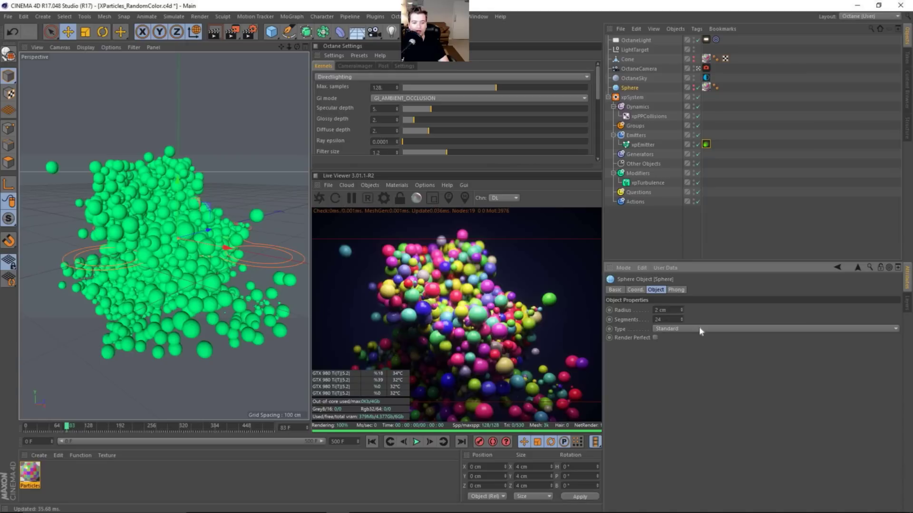
left_click(748, 112)
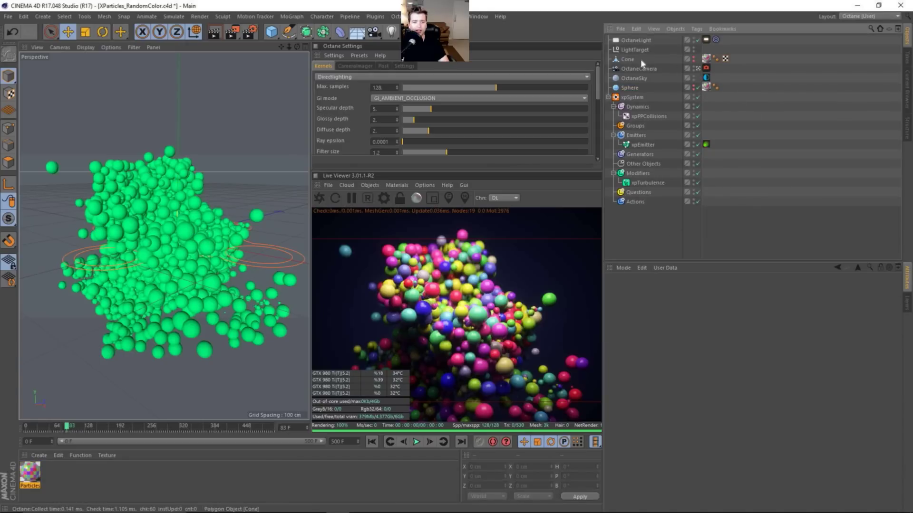
Step: Add the Cone to the emitter Octane tag's Particle Rendering list and restart the Live Viewer
left_click(706, 144)
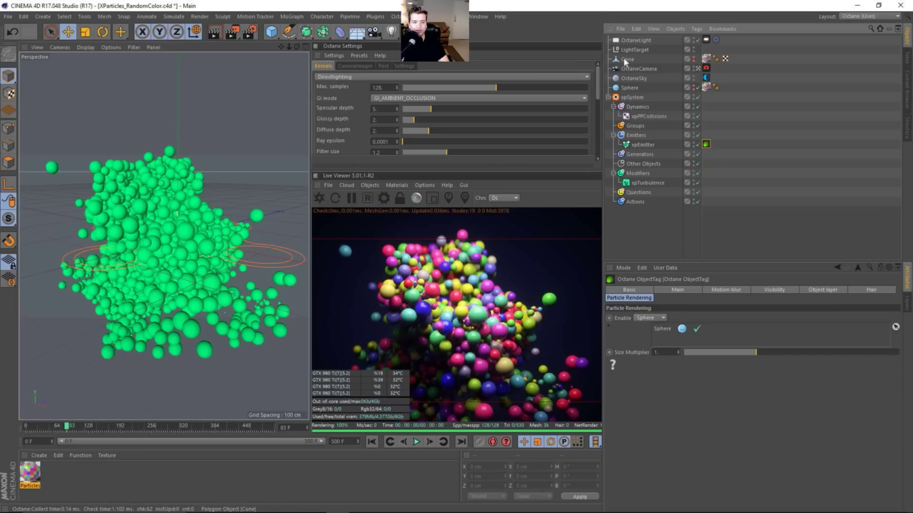
left_click_drag(629, 60, 667, 339)
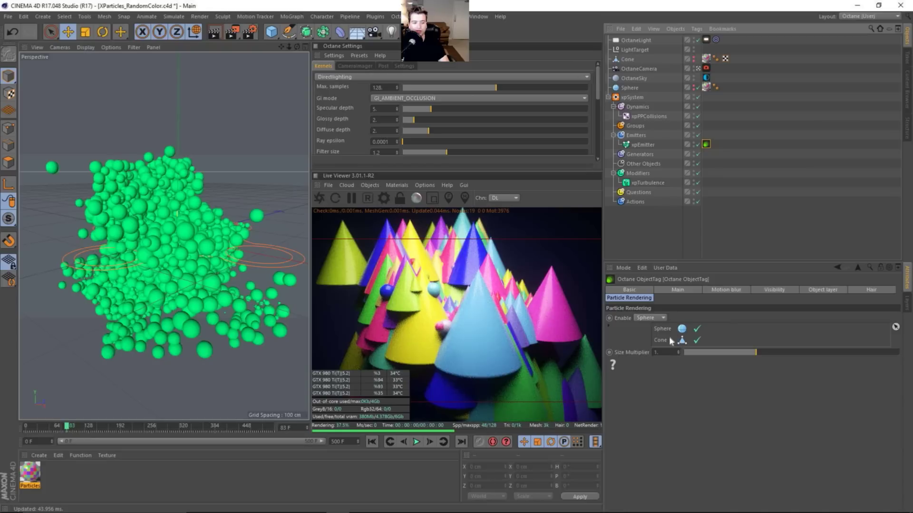
left_click(322, 200)
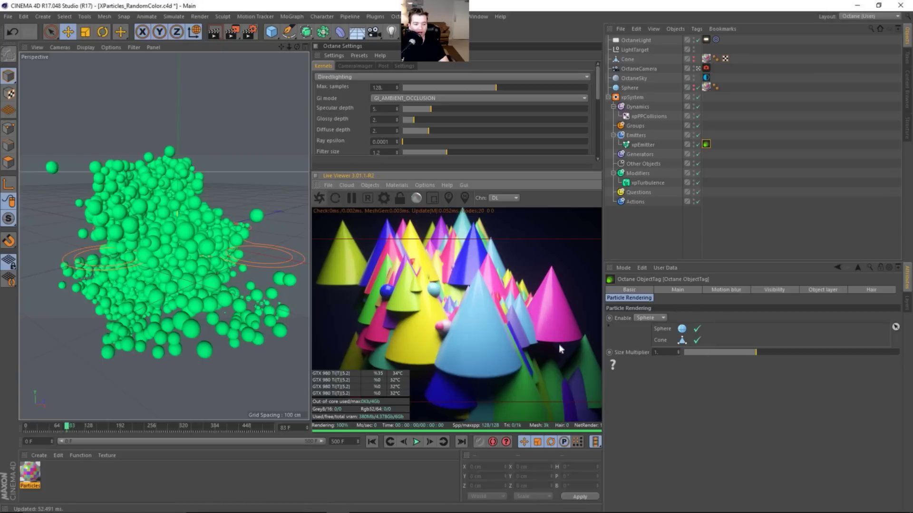
Step: Scale the Cone down to about 3.5 cm to suit the sphere particles
left_click(627, 59)
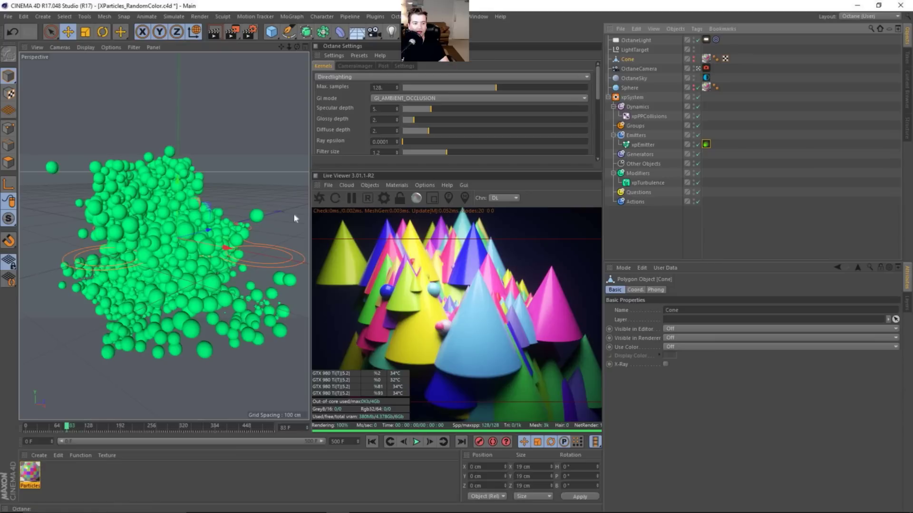
key("t")
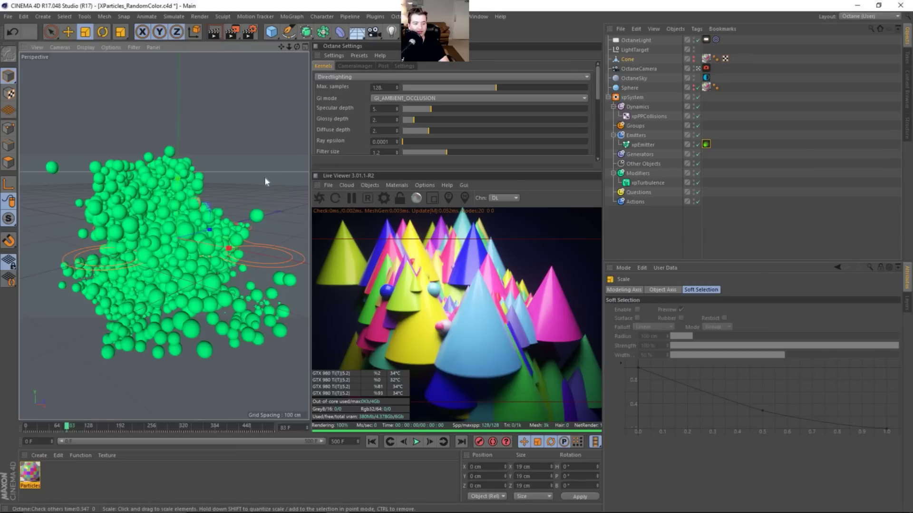
left_click_drag(265, 181, 0, 200)
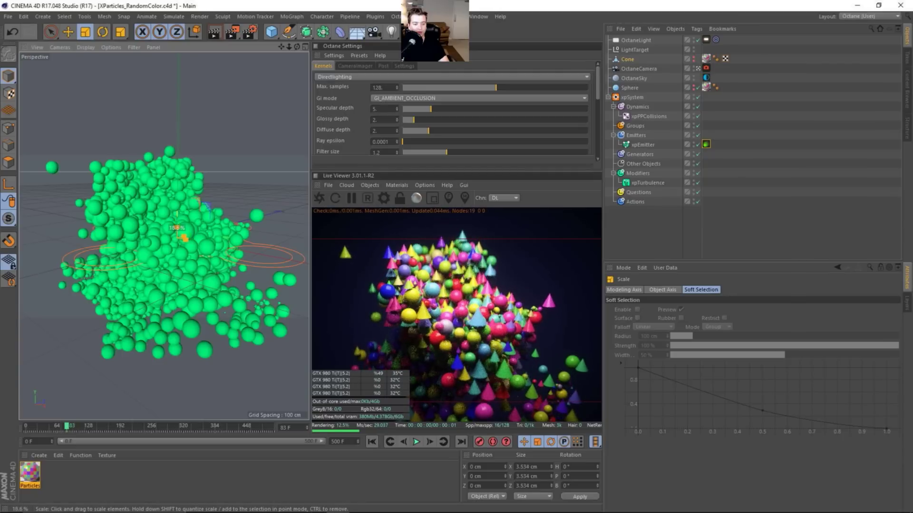
left_click(647, 116)
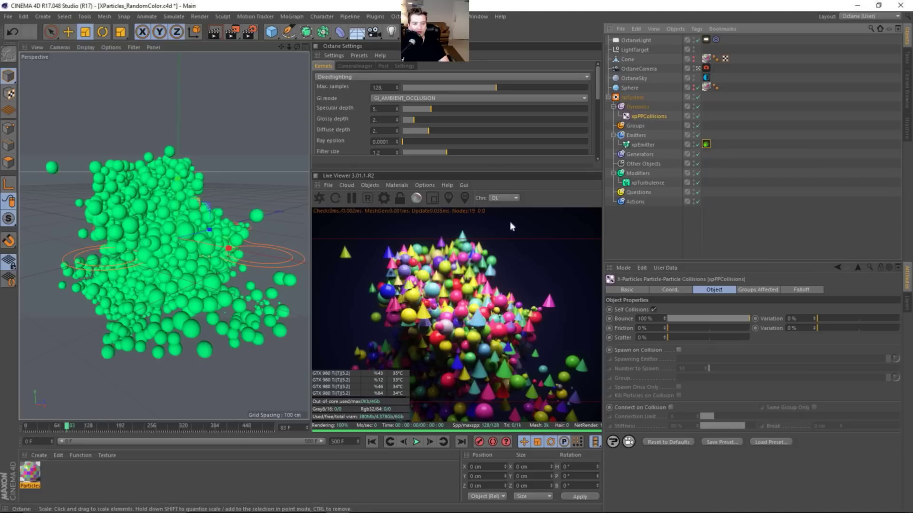
left_click(654, 145)
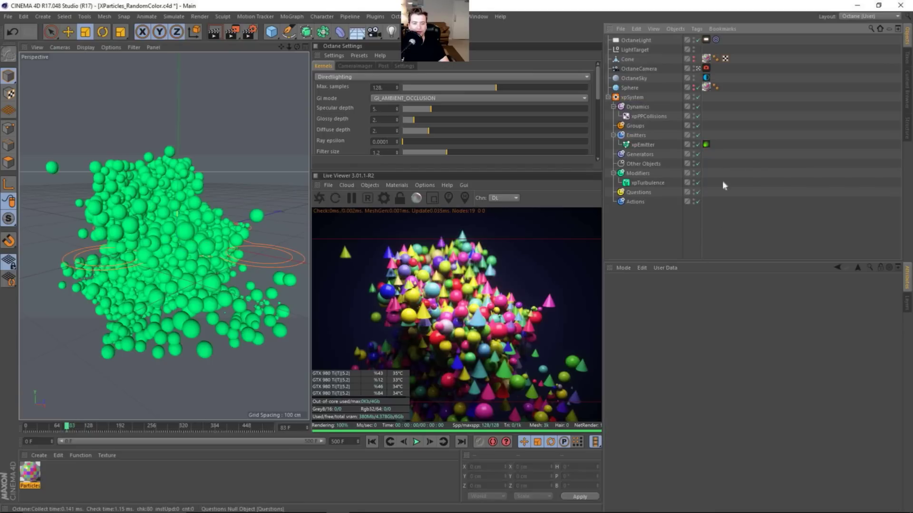
left_click(706, 144)
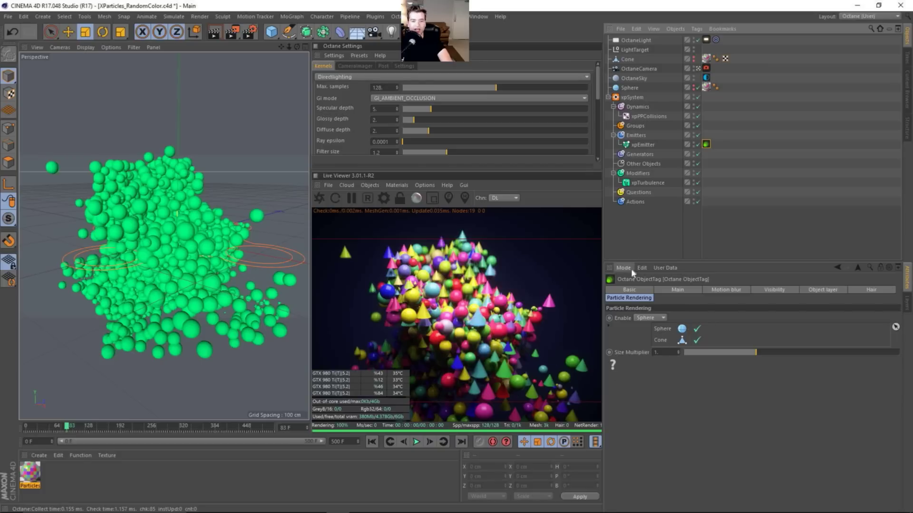
Step: Deselect everything and pause the Octane Live Viewer on the finished spheres-and-cones image
left_click(708, 216)
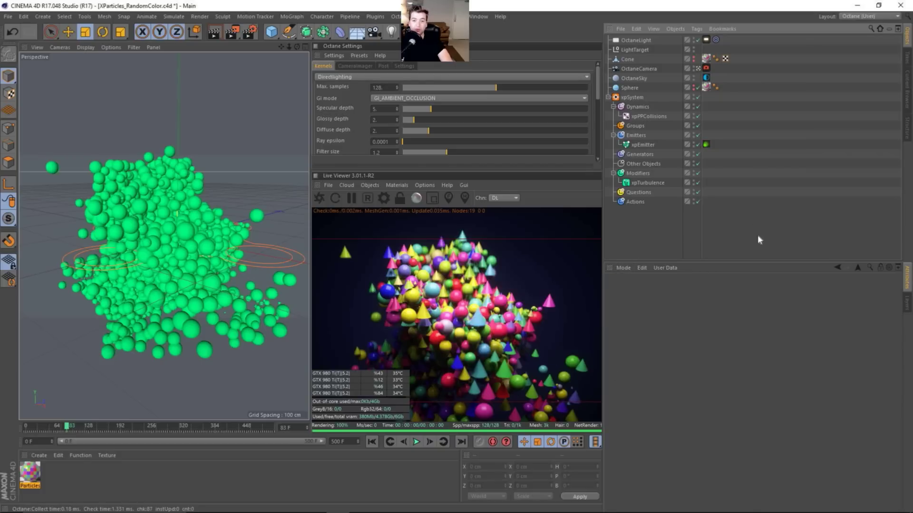
left_click(351, 199)
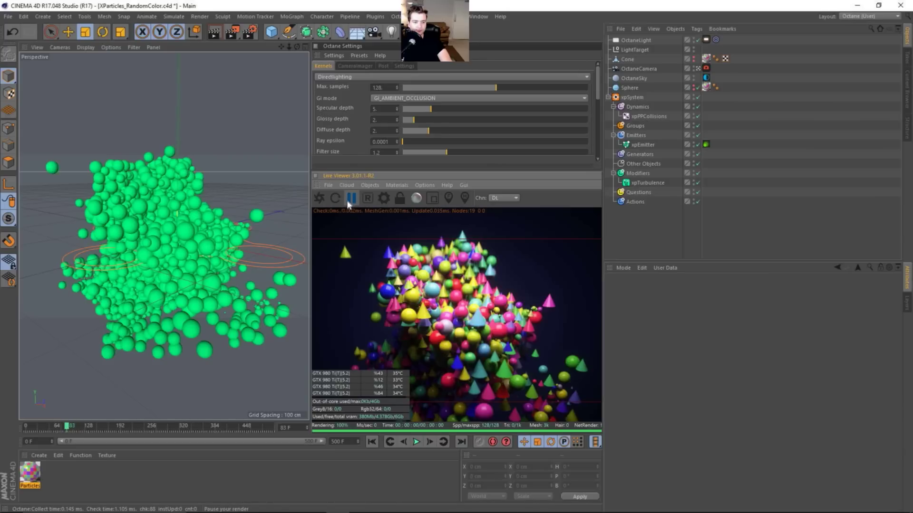